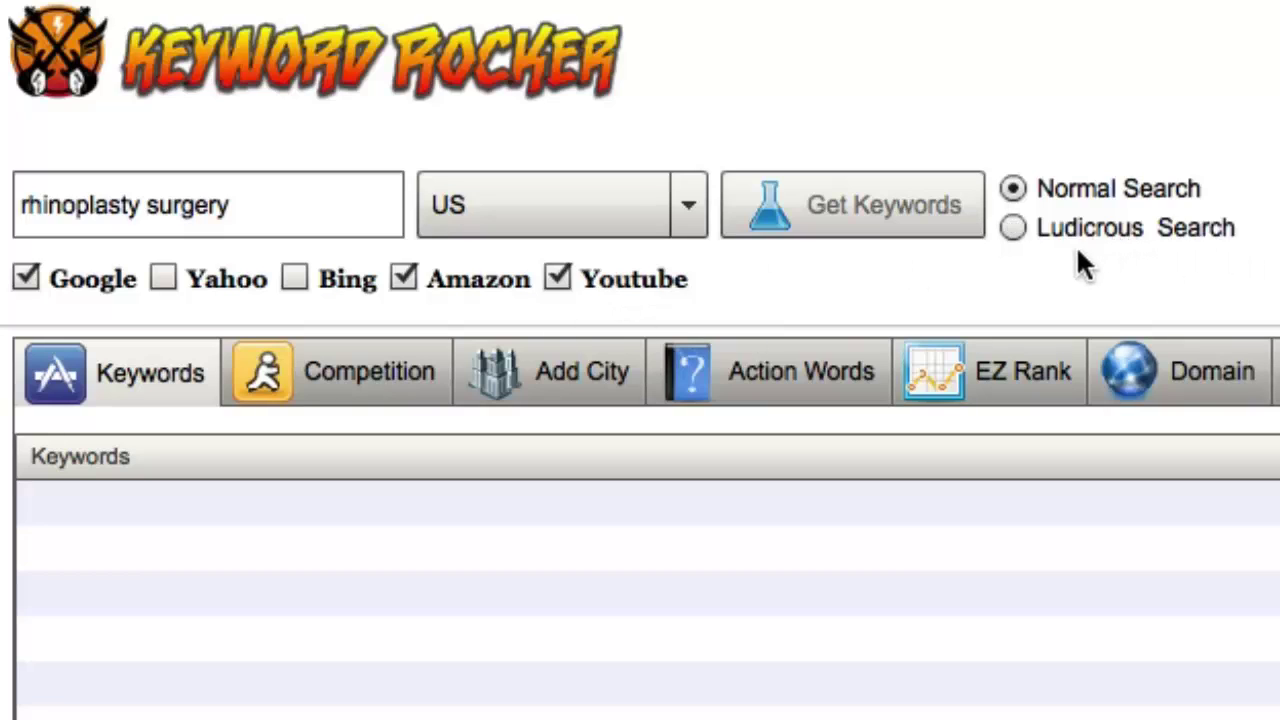
# Fetch US keyword suggestions for 'rhinoplasty surgery' from Google, Amazon and Youtube using Normal Search.
pyautogui.click(30, 282)
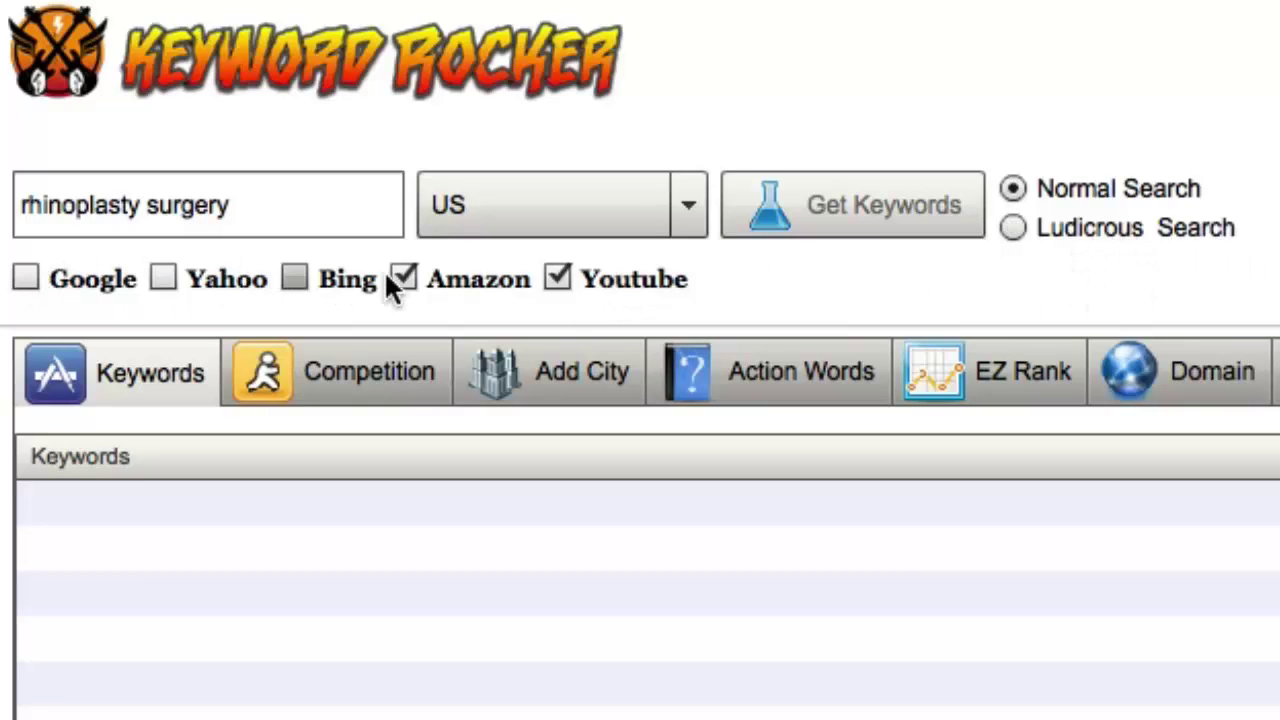
pyautogui.click(28, 282)
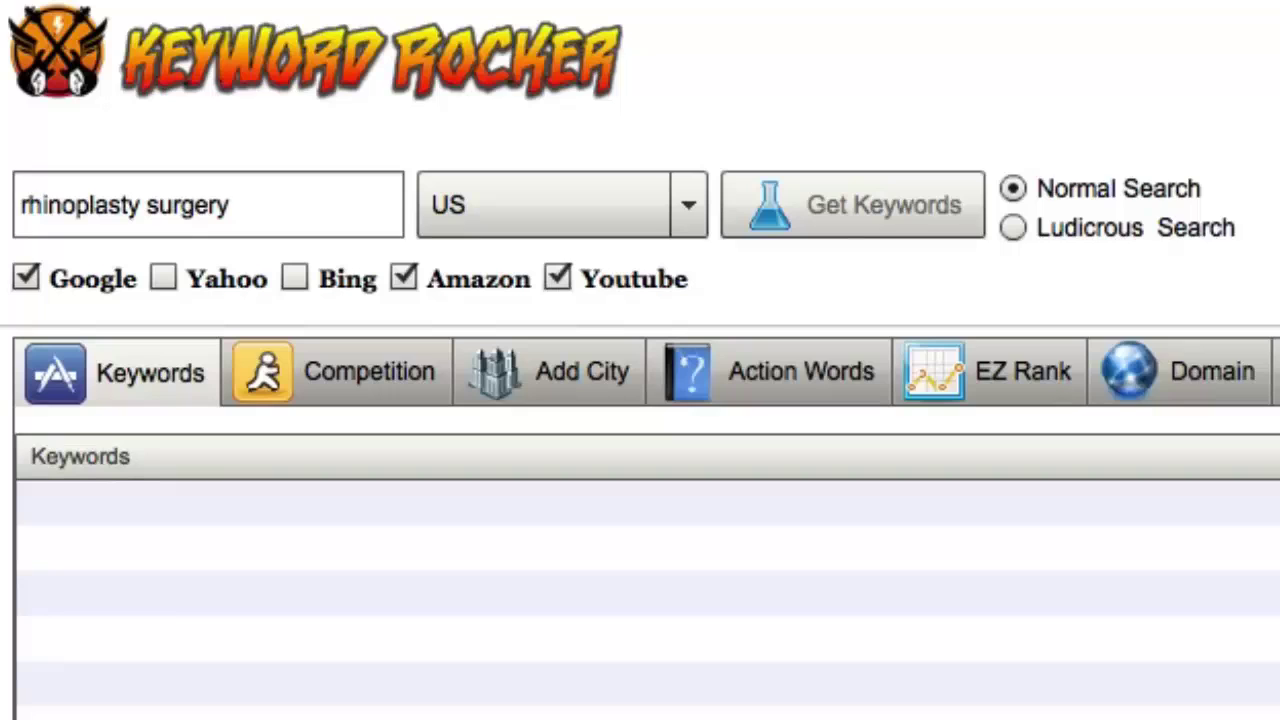
pyautogui.click(818, 212)
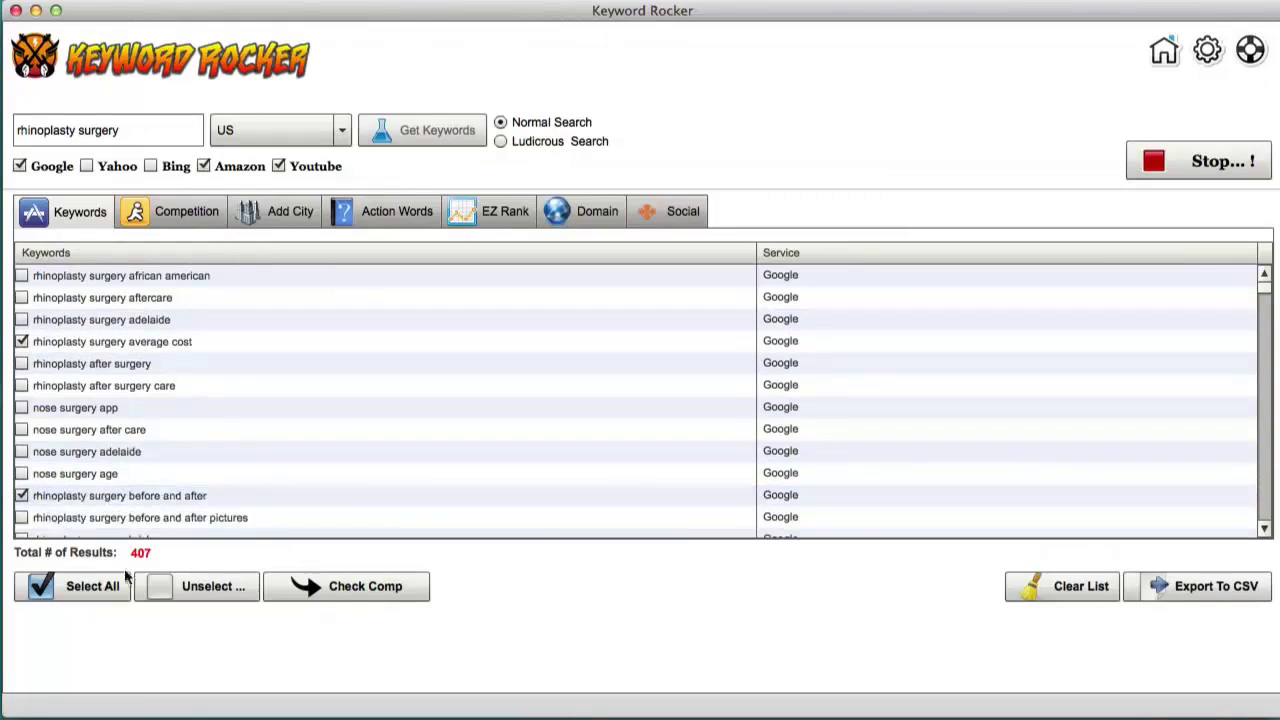
# Send the ticked keywords from the 407 suggestions to the competition check.
pyautogui.scroll(-5, 137, 494)
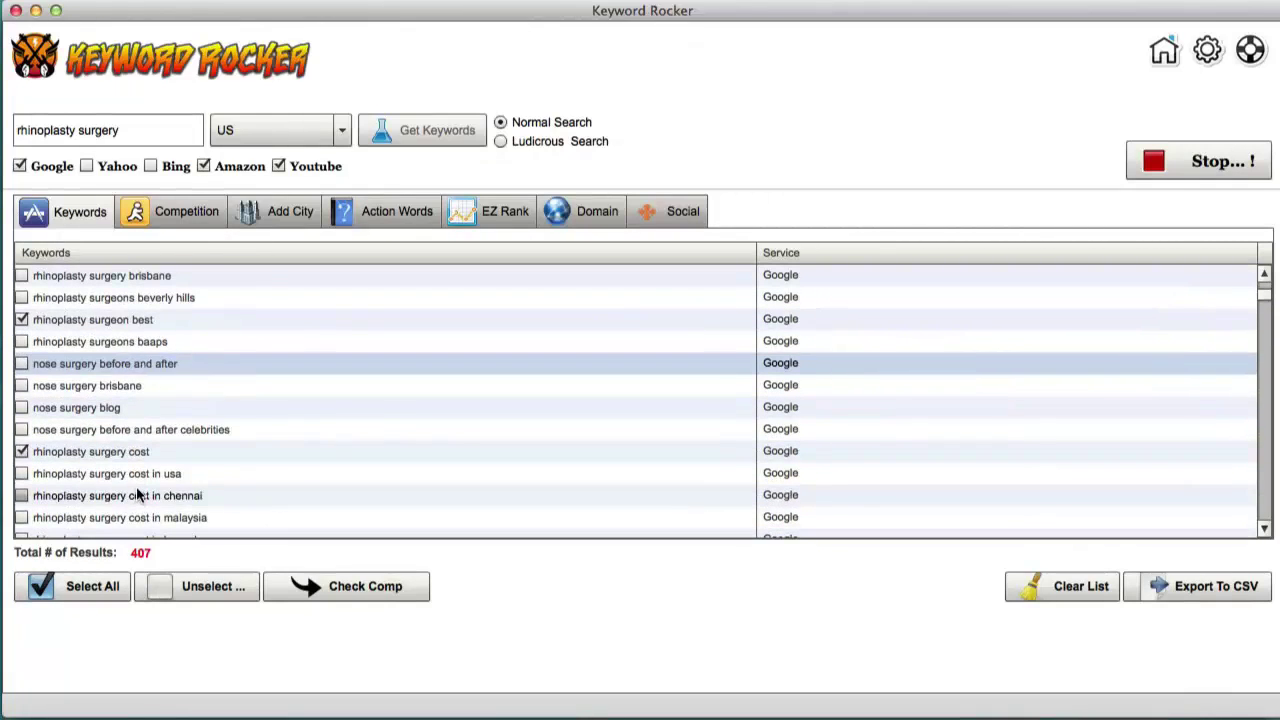
pyautogui.click(350, 585)
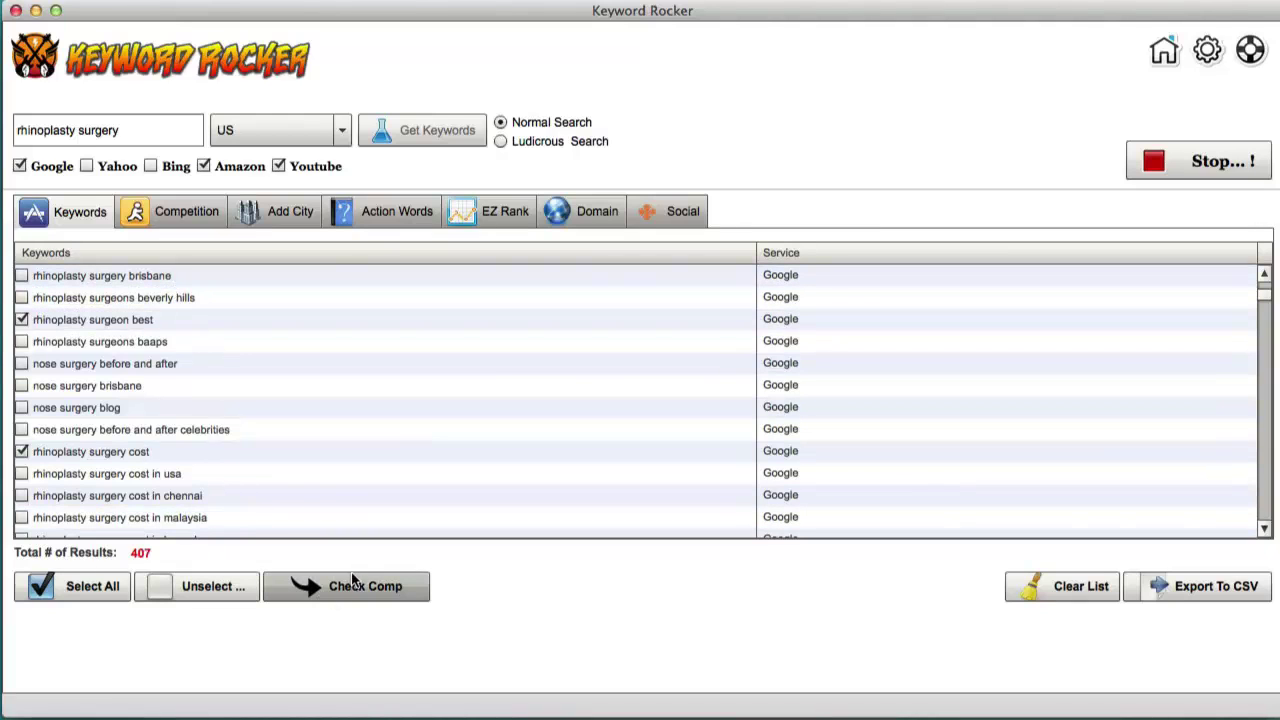
# Load competition results for eight keywords and untick 'rhinoplasty surgery before and after' (101,000 sites).
pyautogui.click(365, 588)
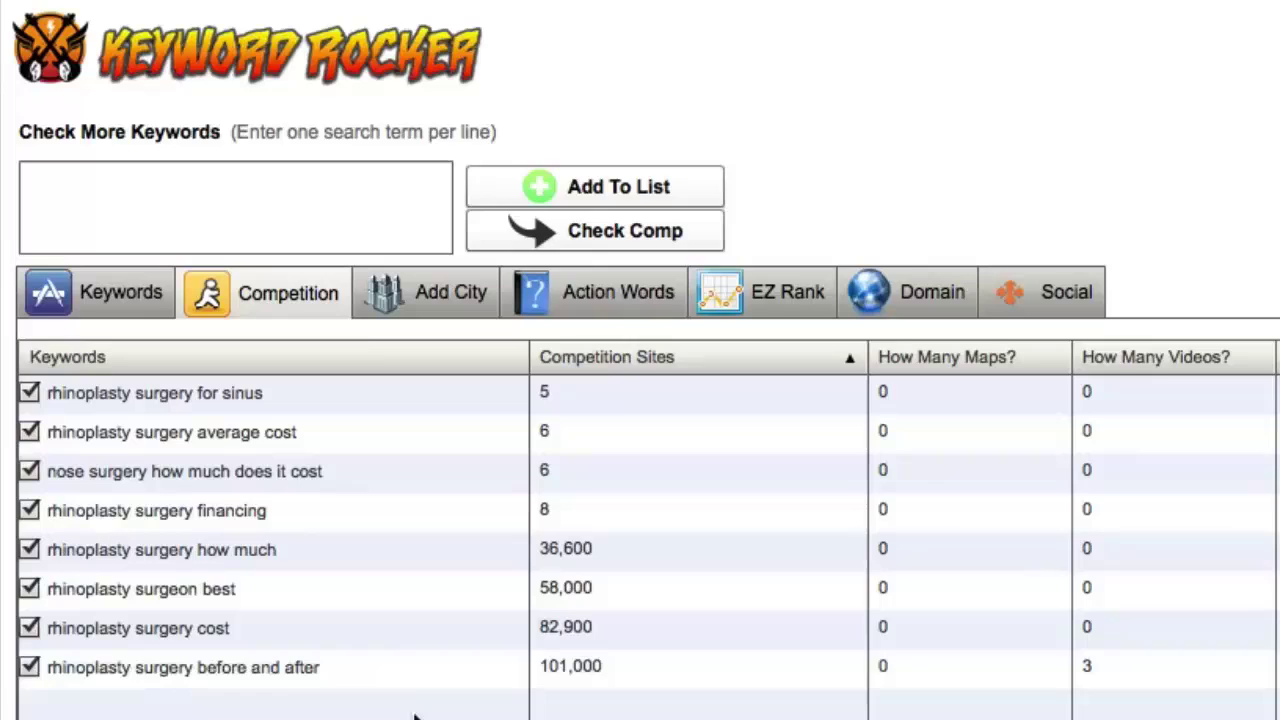
pyautogui.click(30, 669)
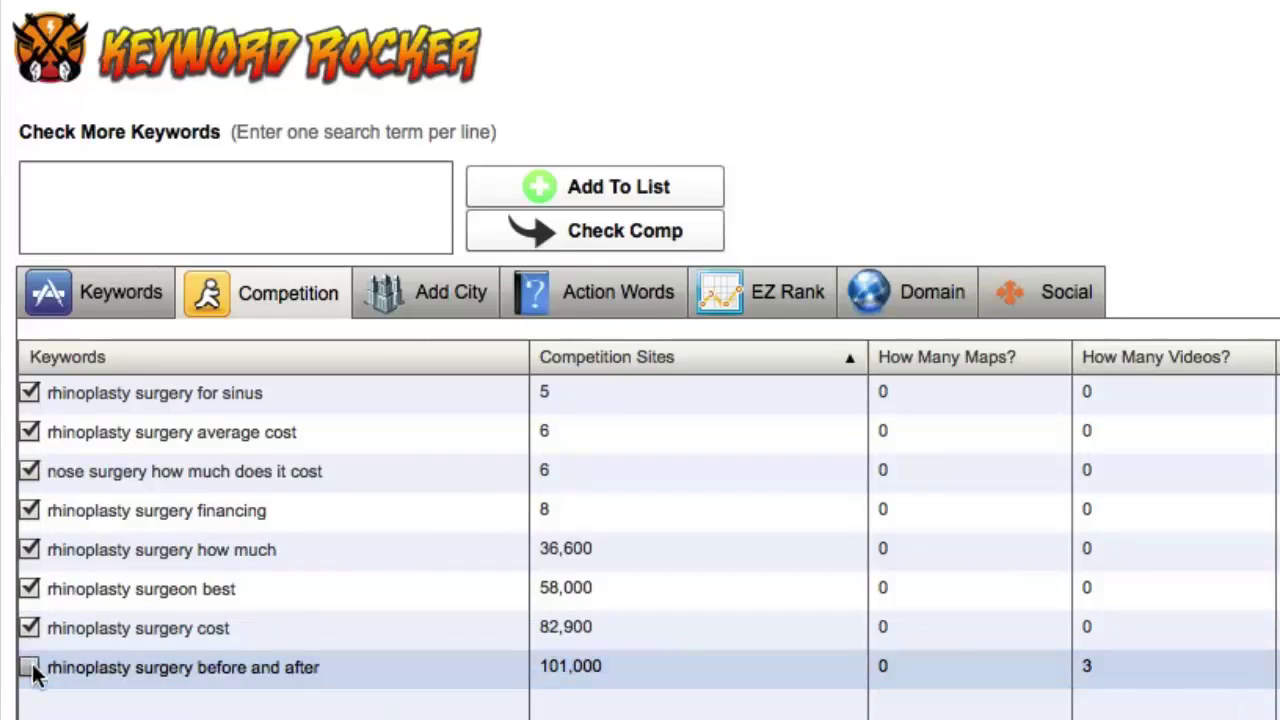
# Add 'rhinoplasty surgery price' to the list and check its competition (89,300 sites).
pyautogui.click(223, 180)
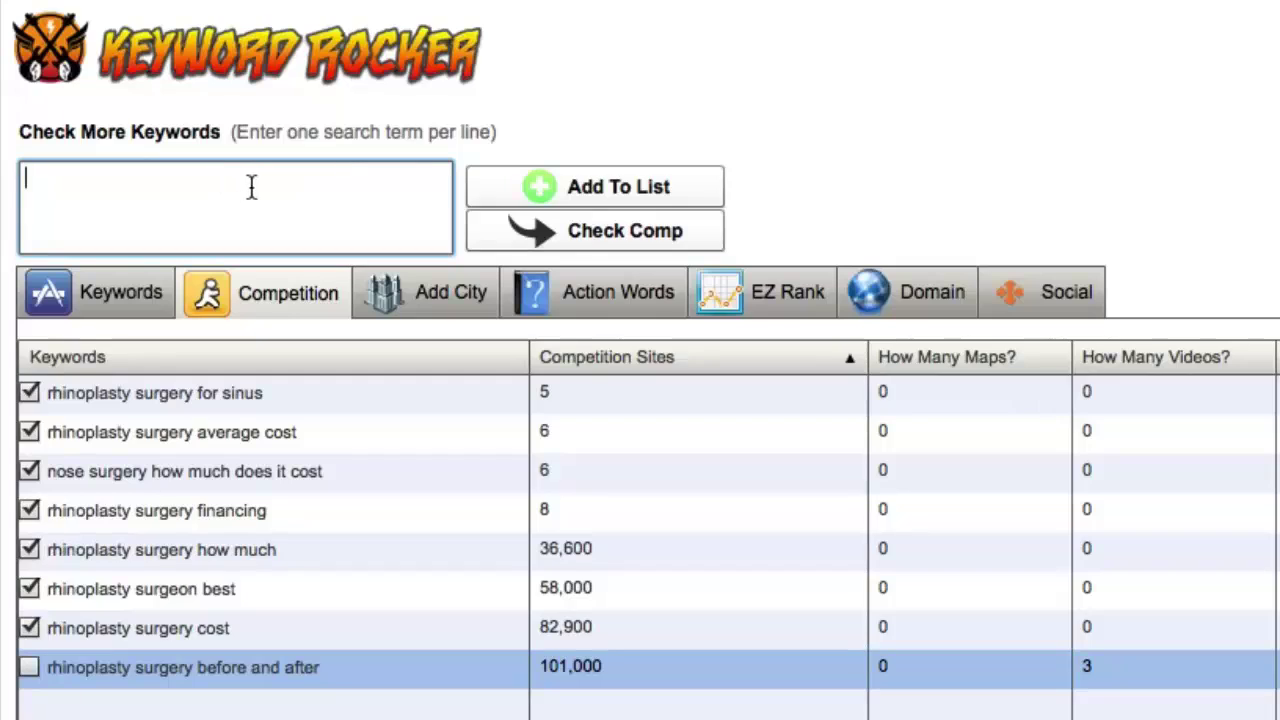
pyautogui.write('rhinoplasty surgery price')
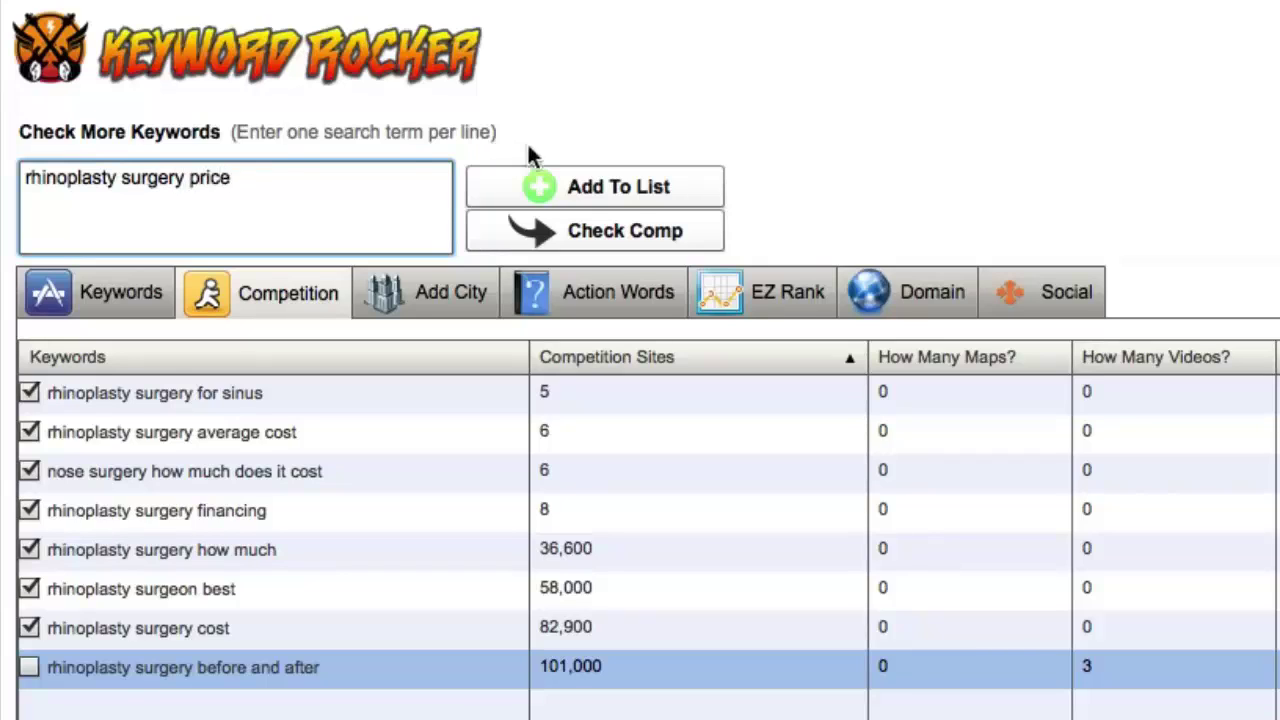
pyautogui.click(593, 185)
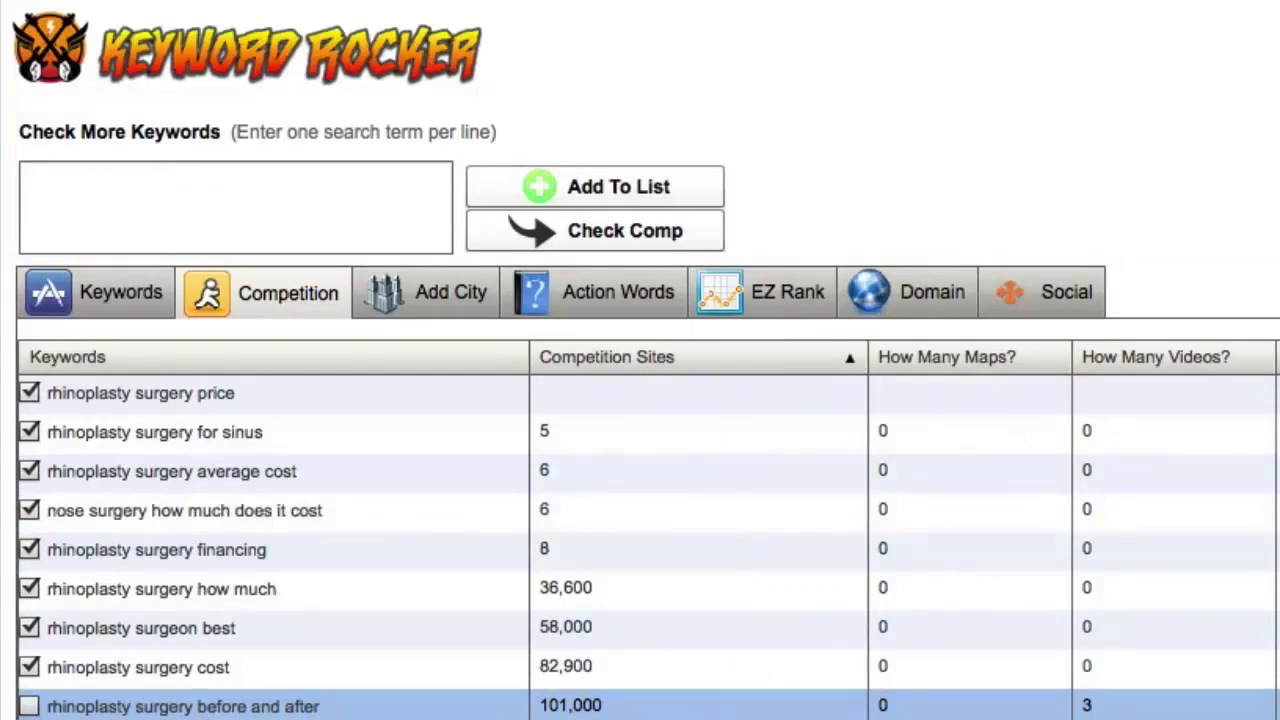
pyautogui.click(595, 233)
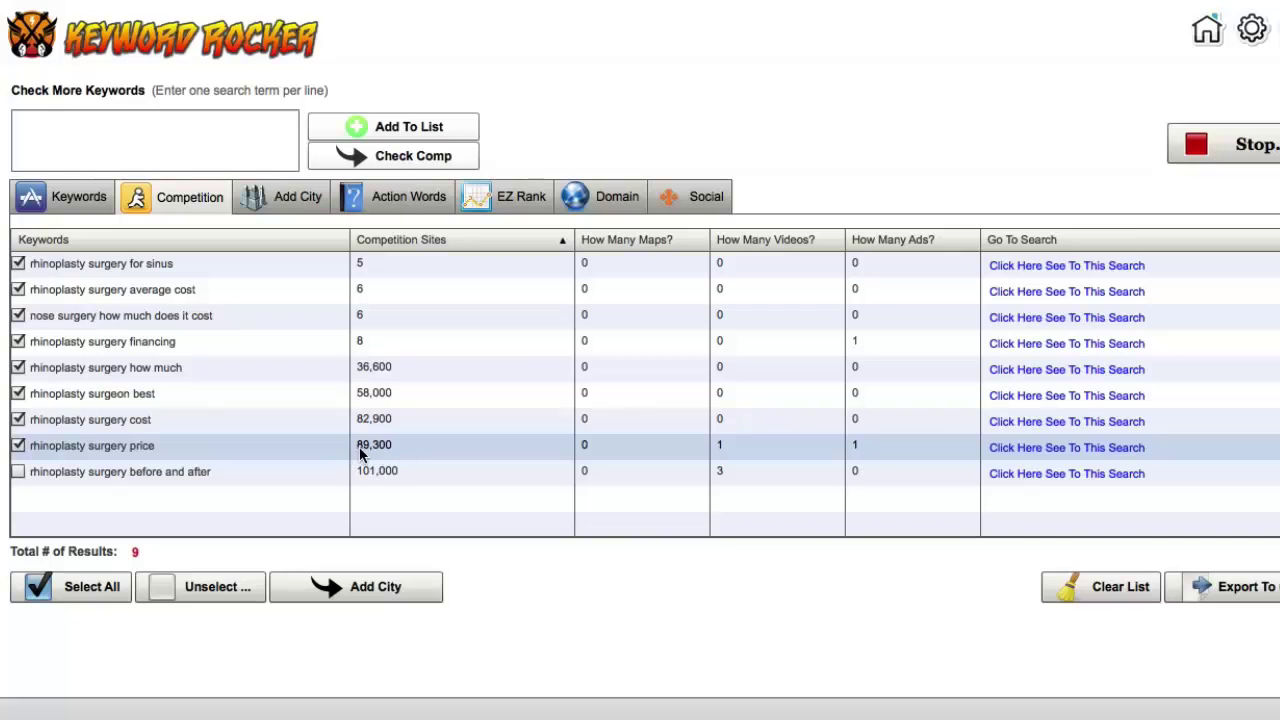
# Create Dallas variants of the eight ticked keywords and check their competition (0 sites each).
pyautogui.click(374, 587)
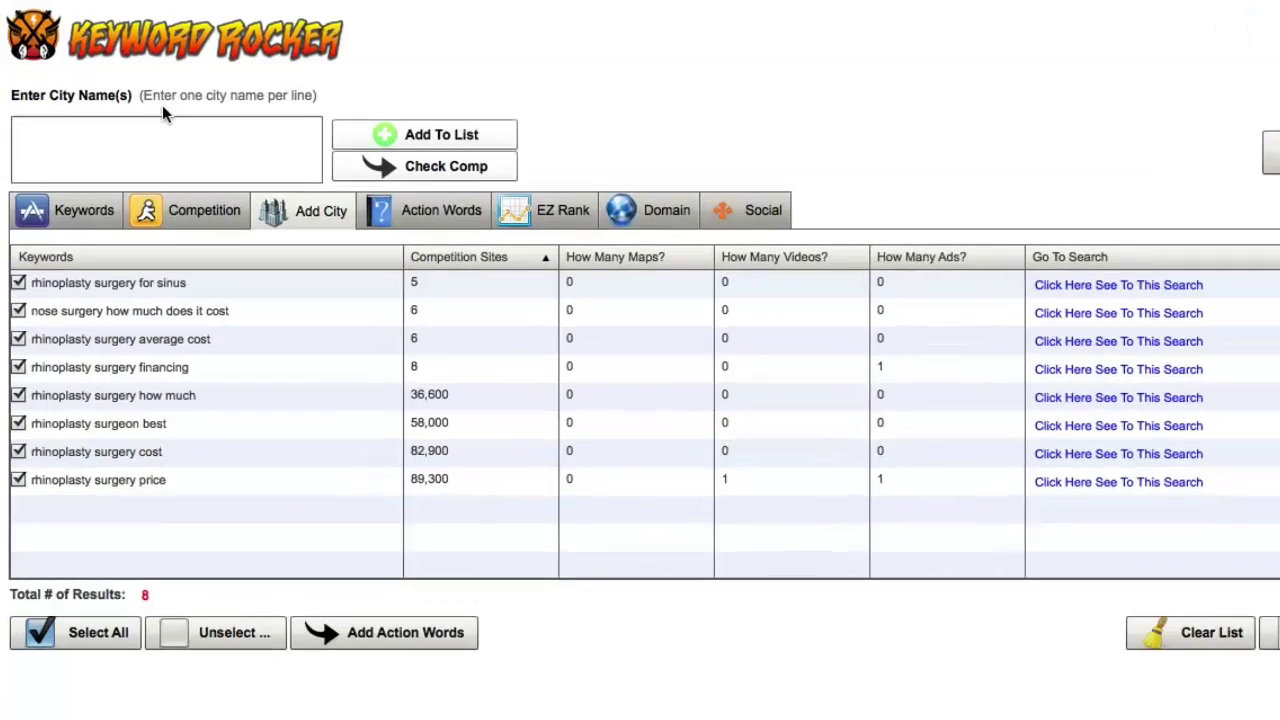
pyautogui.click(154, 147)
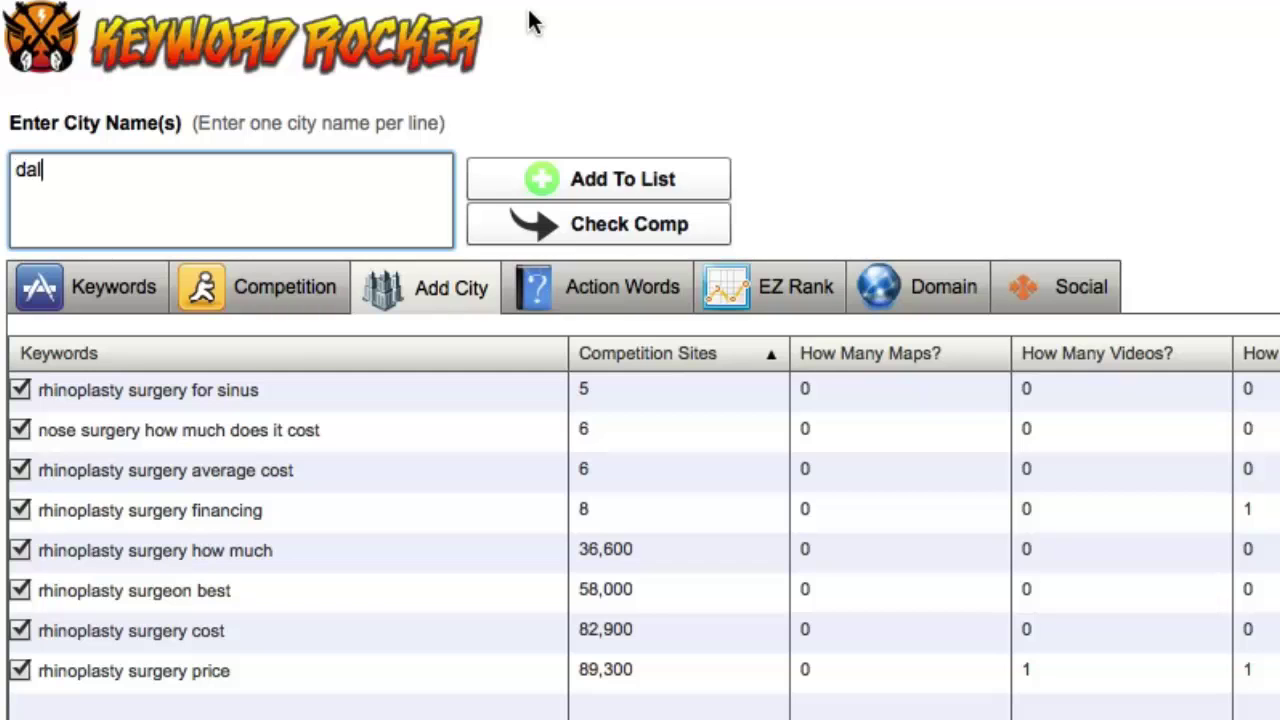
pyautogui.write('las')
pyautogui.scroll(-3, 608, 125)
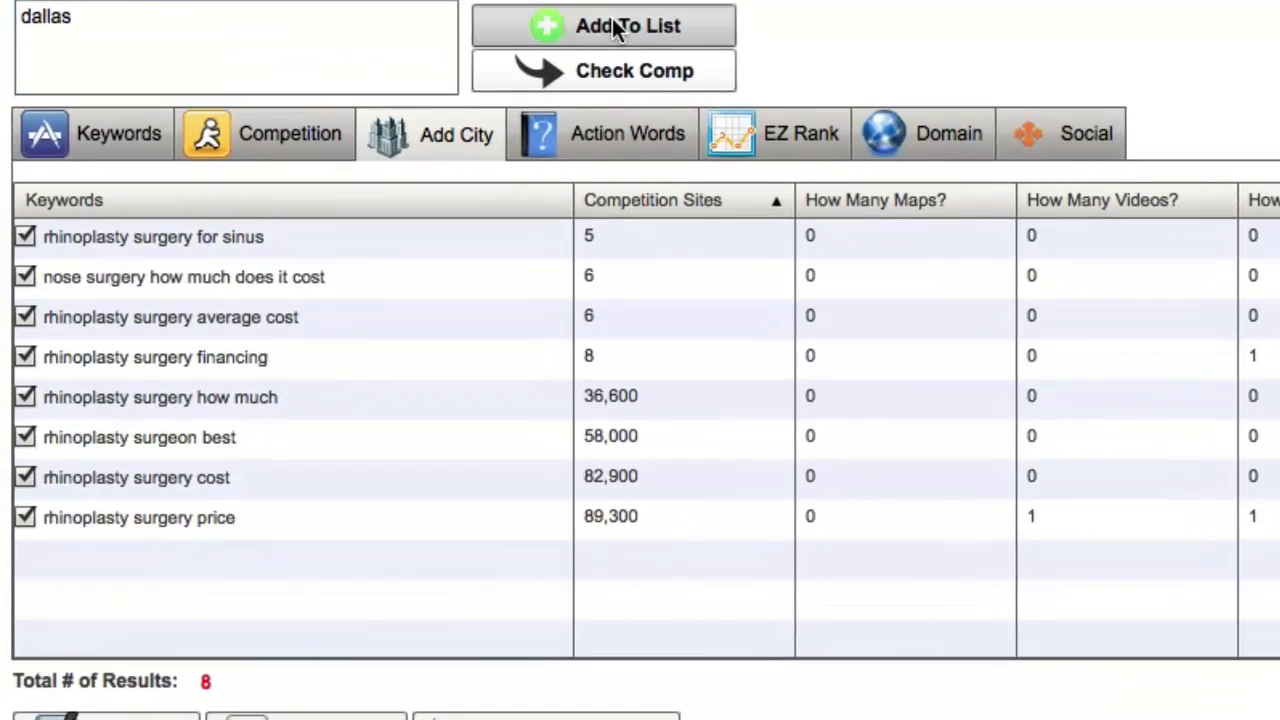
pyautogui.click(614, 28)
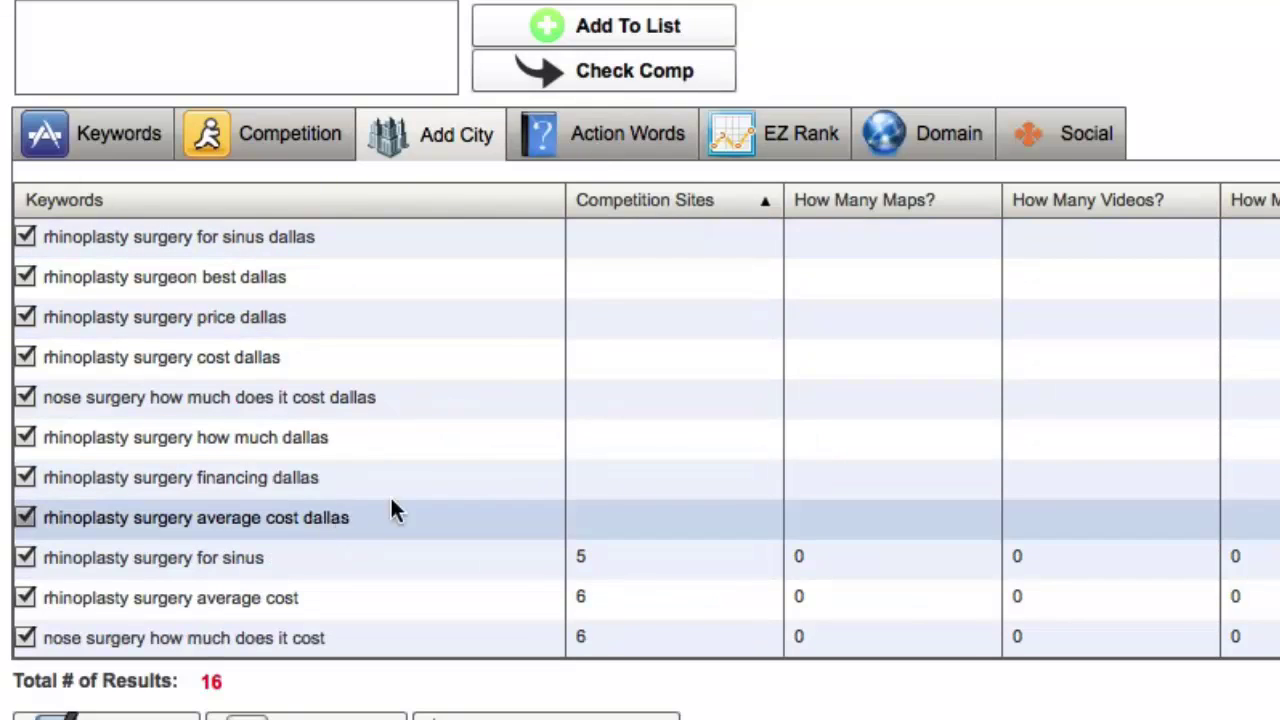
pyautogui.click(612, 74)
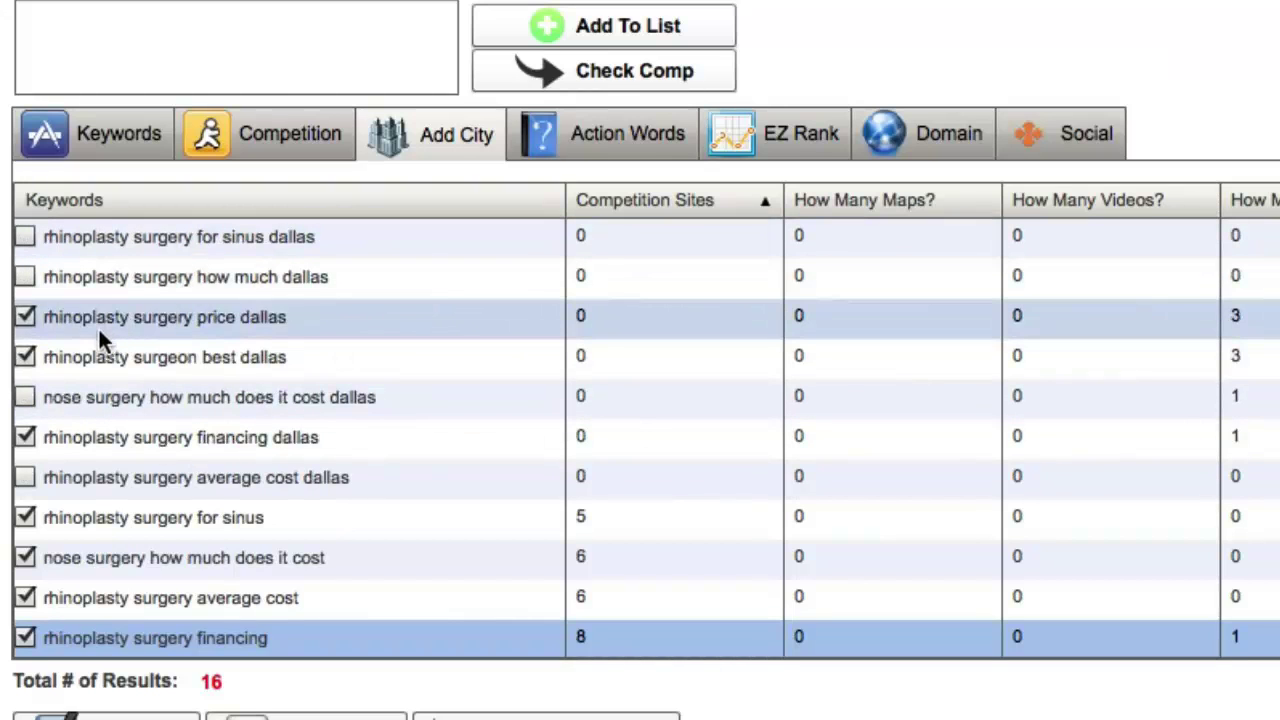
# Review the 16 results and tick the low-competition keywords, including 'rhinoplasty surgery financing'.
pyautogui.scroll(-3, 97, 329)
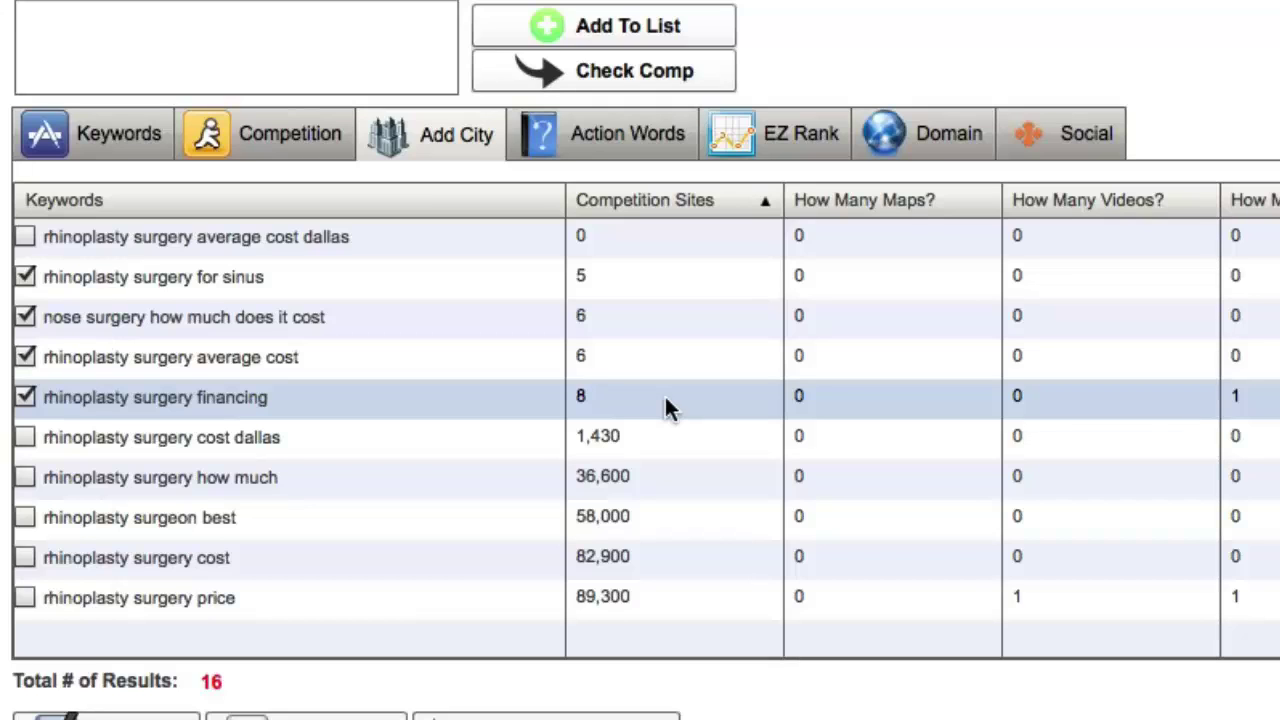
pyautogui.scroll(5, 664, 393)
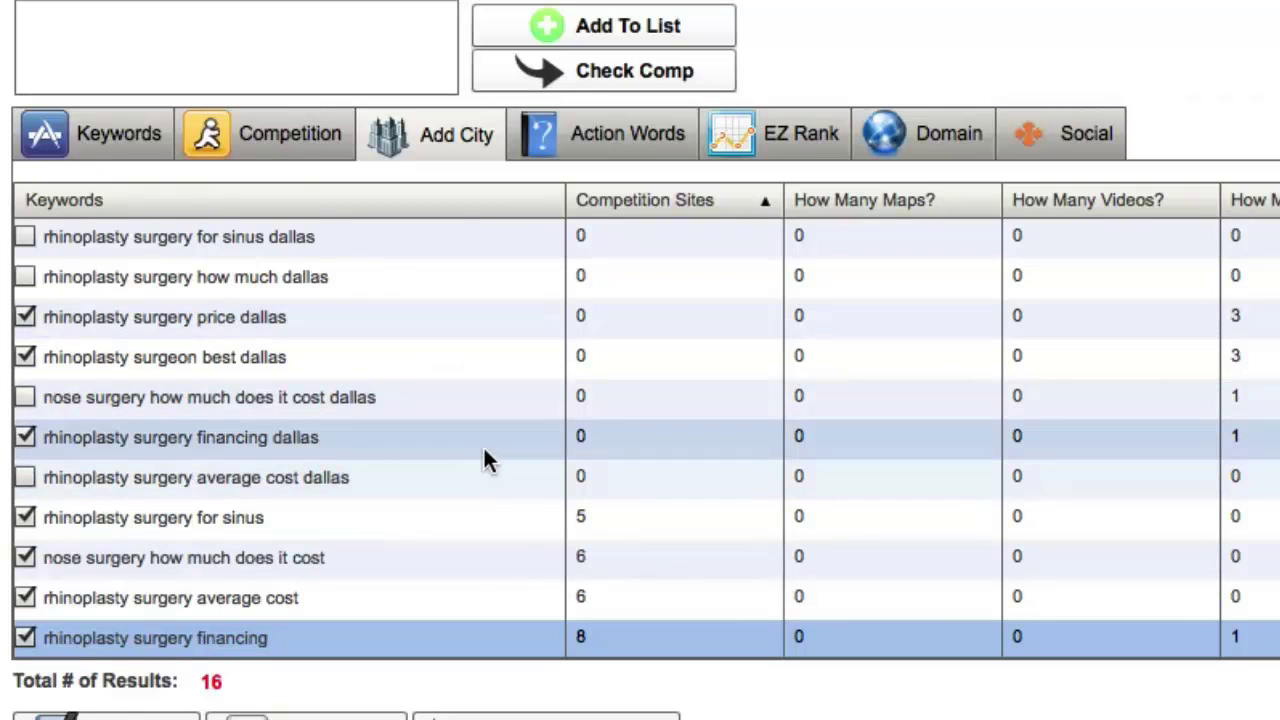
pyautogui.scroll(-3, 911, 472)
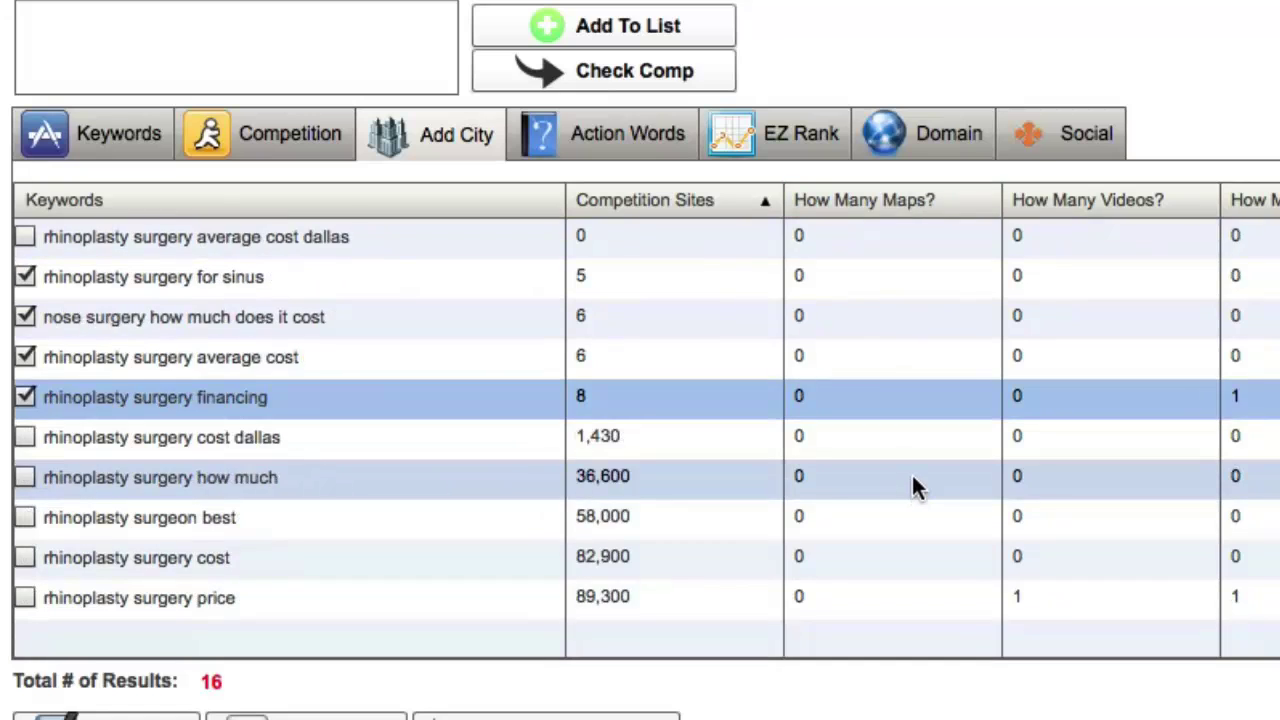
pyautogui.scroll(3, 911, 472)
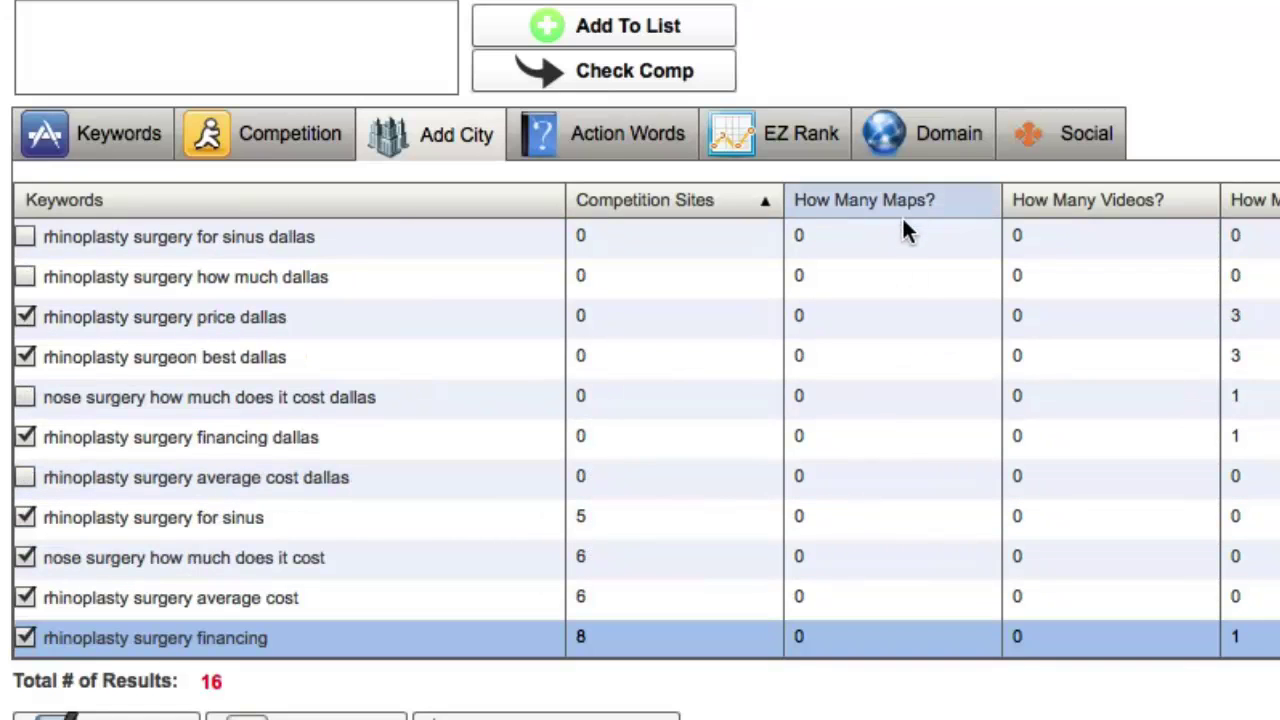
pyautogui.scroll(-3, 1108, 290)
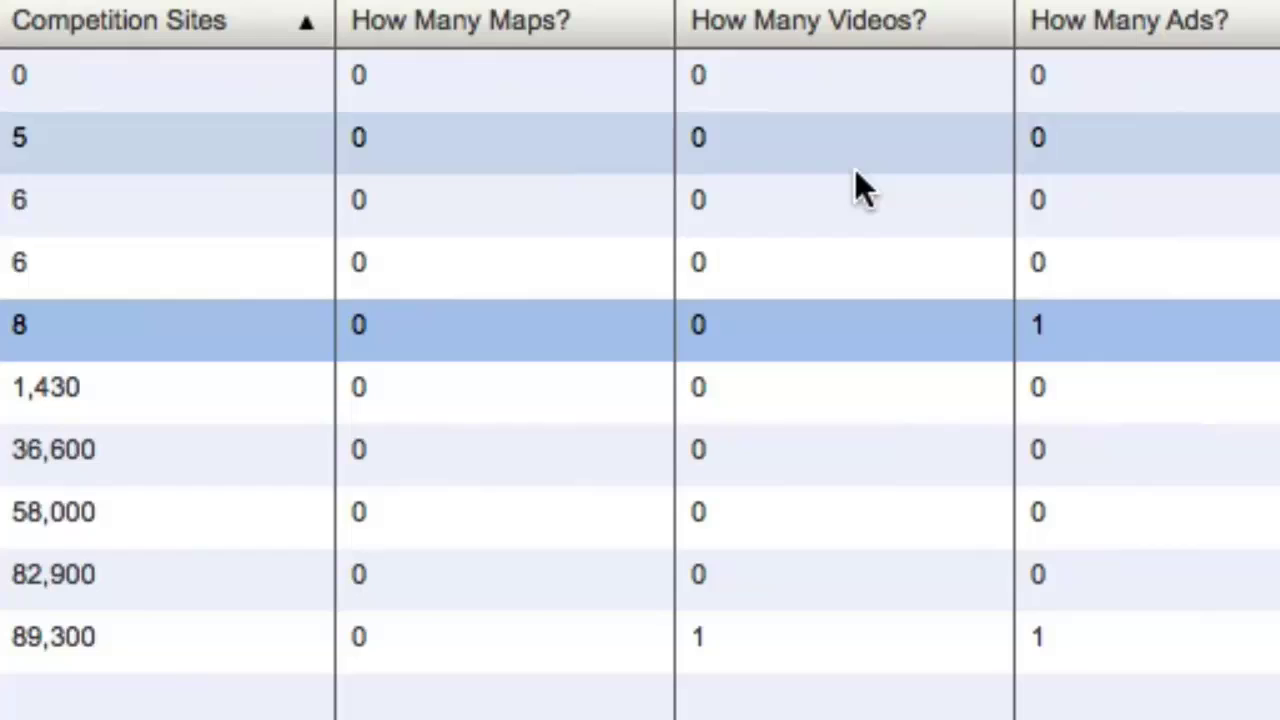
pyautogui.scroll(3, 1115, 605)
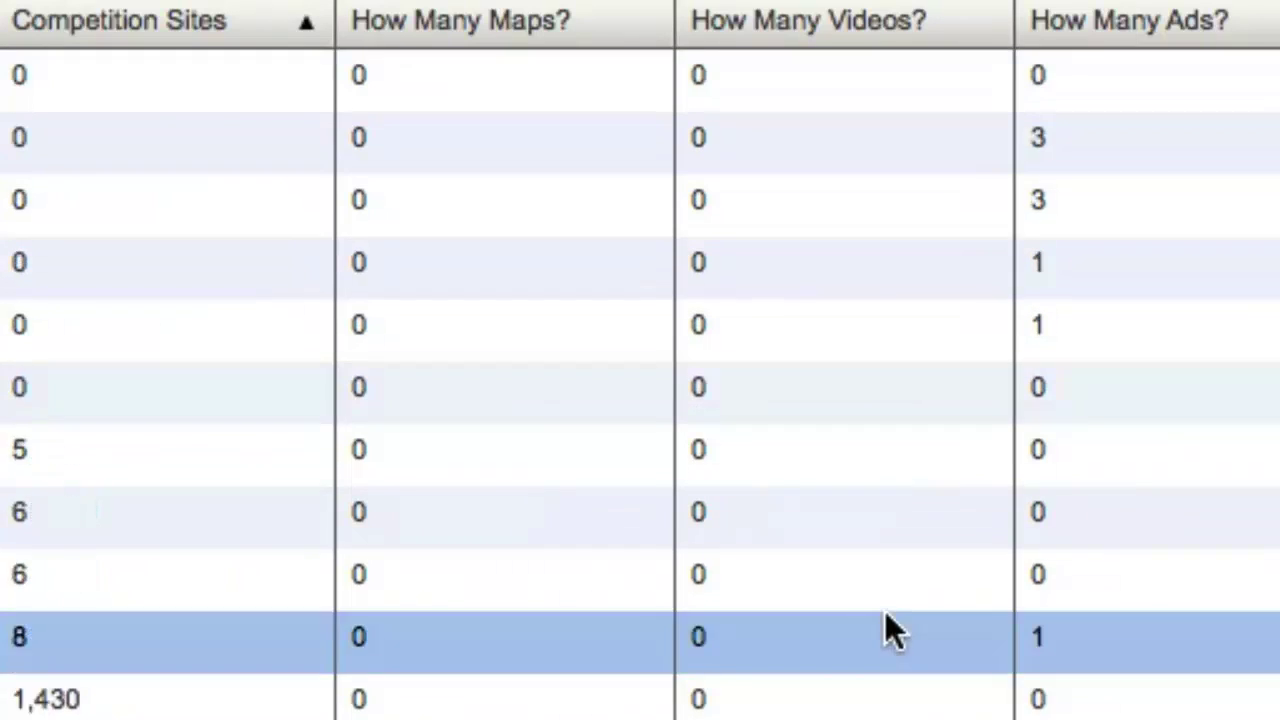
pyautogui.scroll(1, 885, 612)
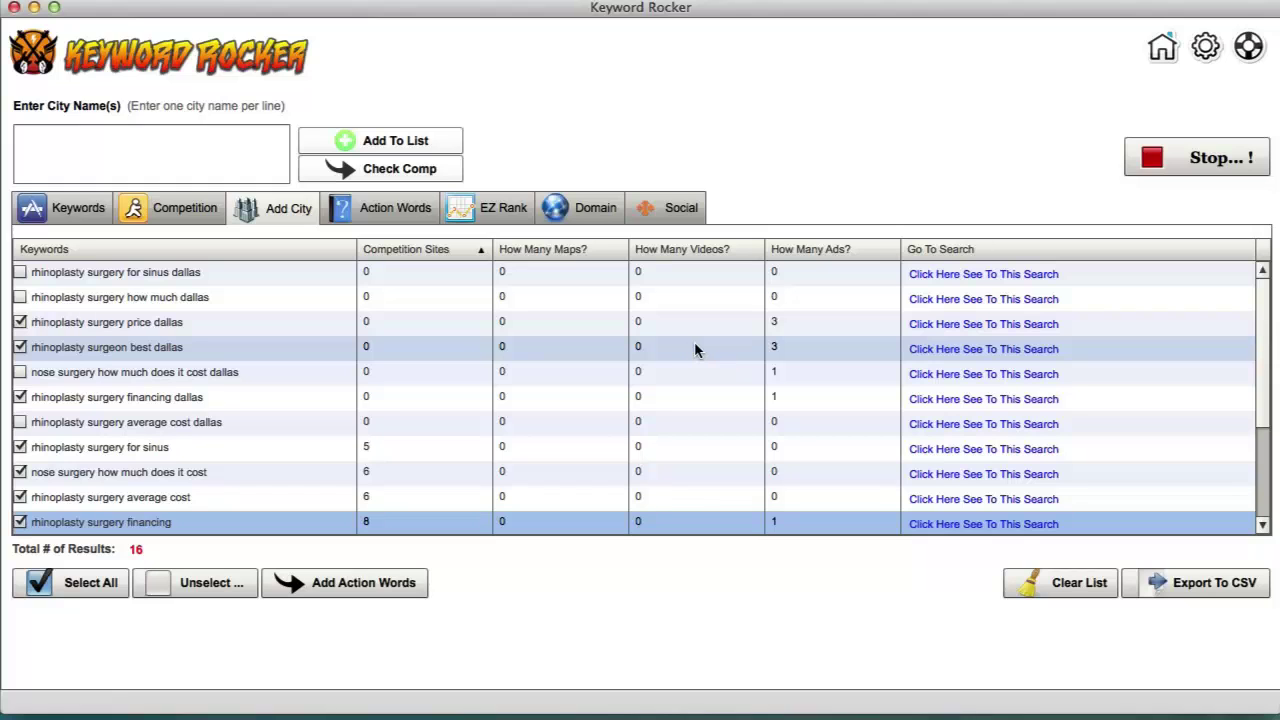
pyautogui.scroll(-6, 812, 288)
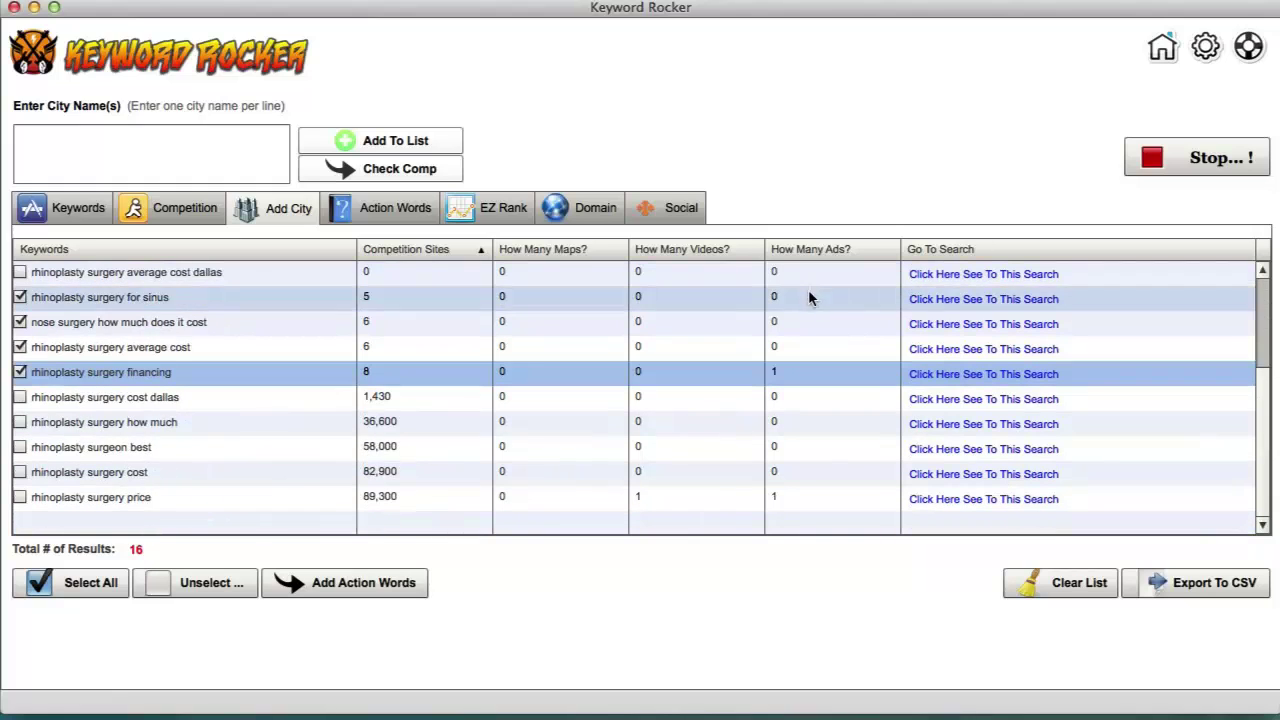
pyautogui.scroll(4, 858, 468)
pyautogui.click(857, 474)
pyautogui.scroll(2, 856, 468)
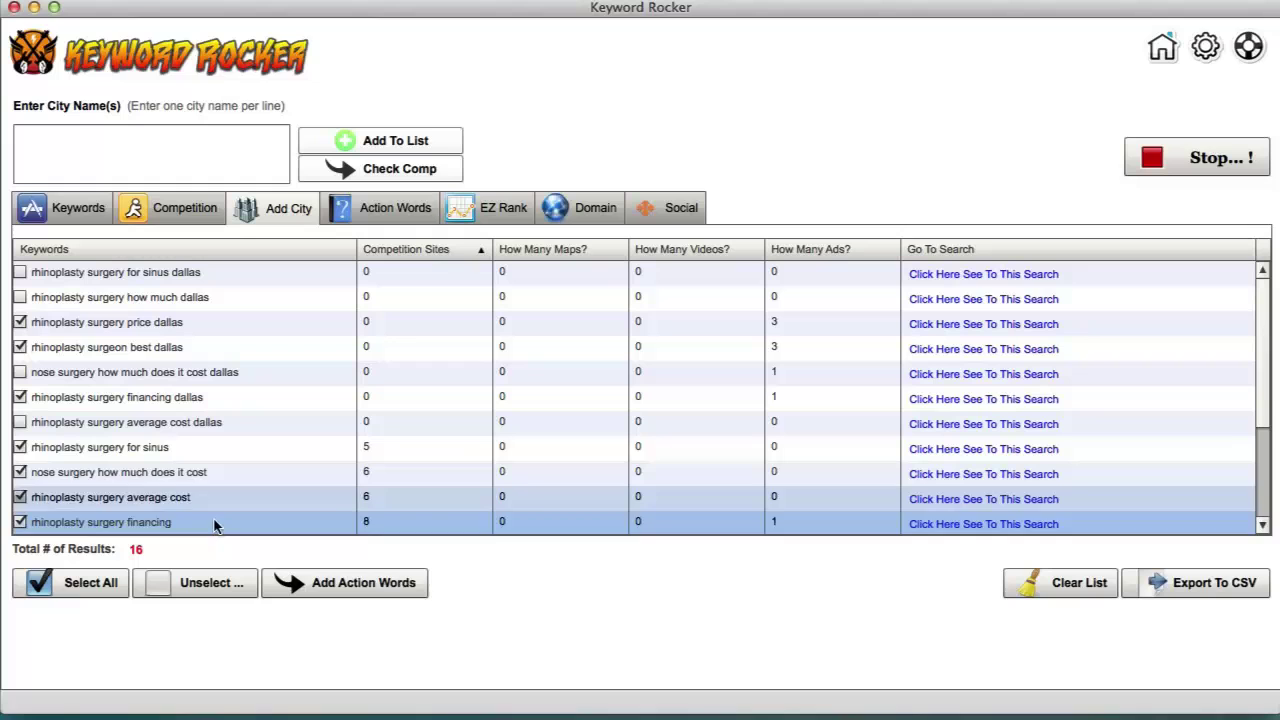
# Carry the seven checked keywords into Action Words with the preset action terms switched off.
pyautogui.click(352, 593)
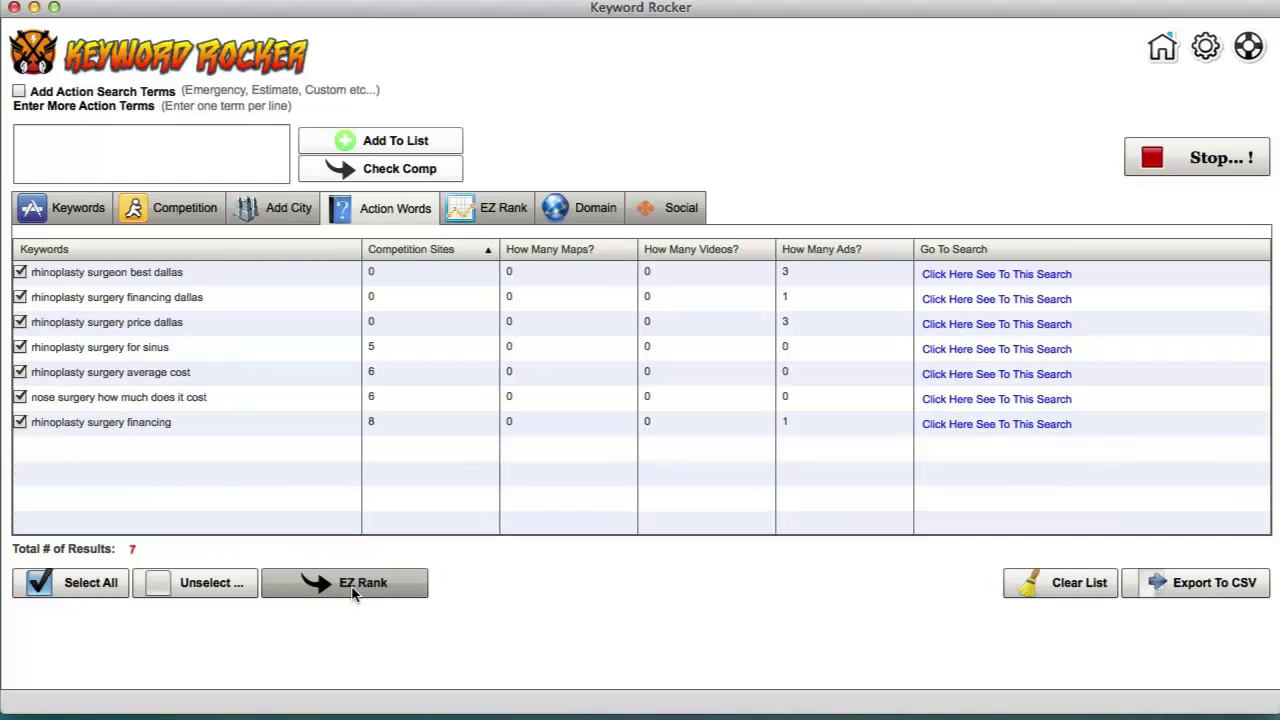
pyautogui.click(162, 157)
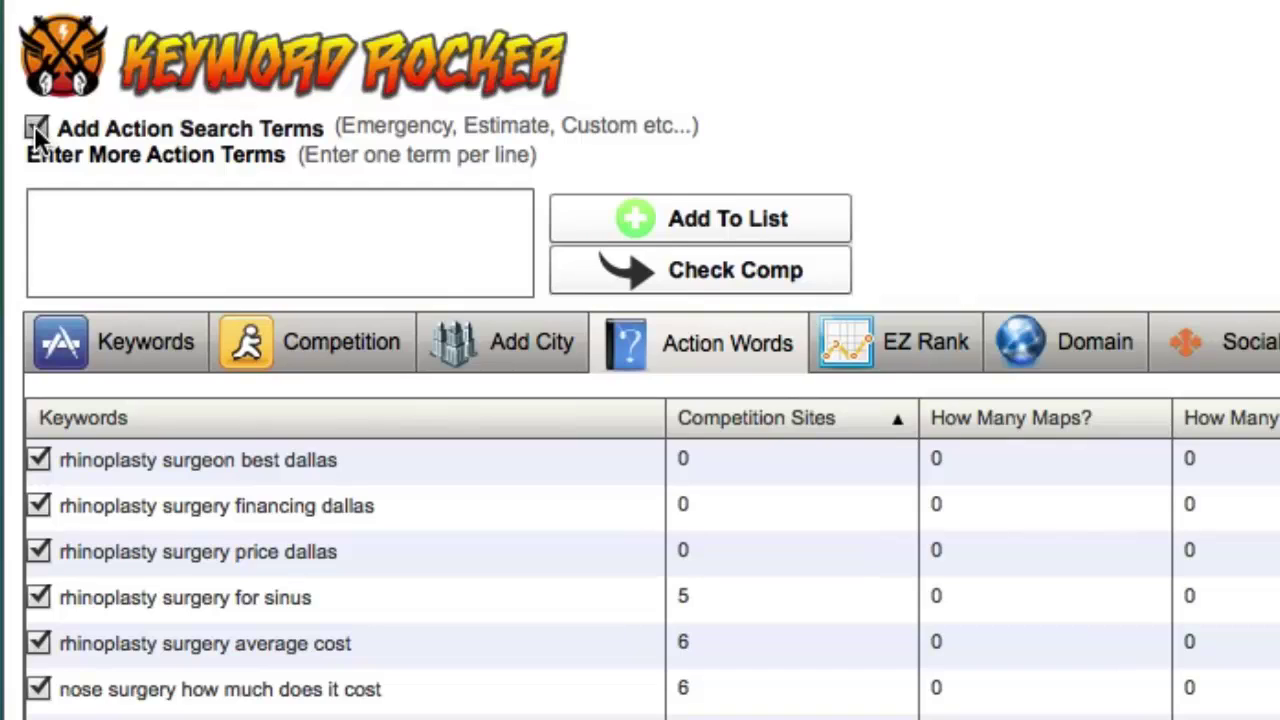
pyautogui.click(35, 127)
pyautogui.click(37, 127)
pyautogui.click(37, 127)
# Add 'affordable' variants, check their competition, and EZ Rank the seven keywords.
pyautogui.click(183, 245)
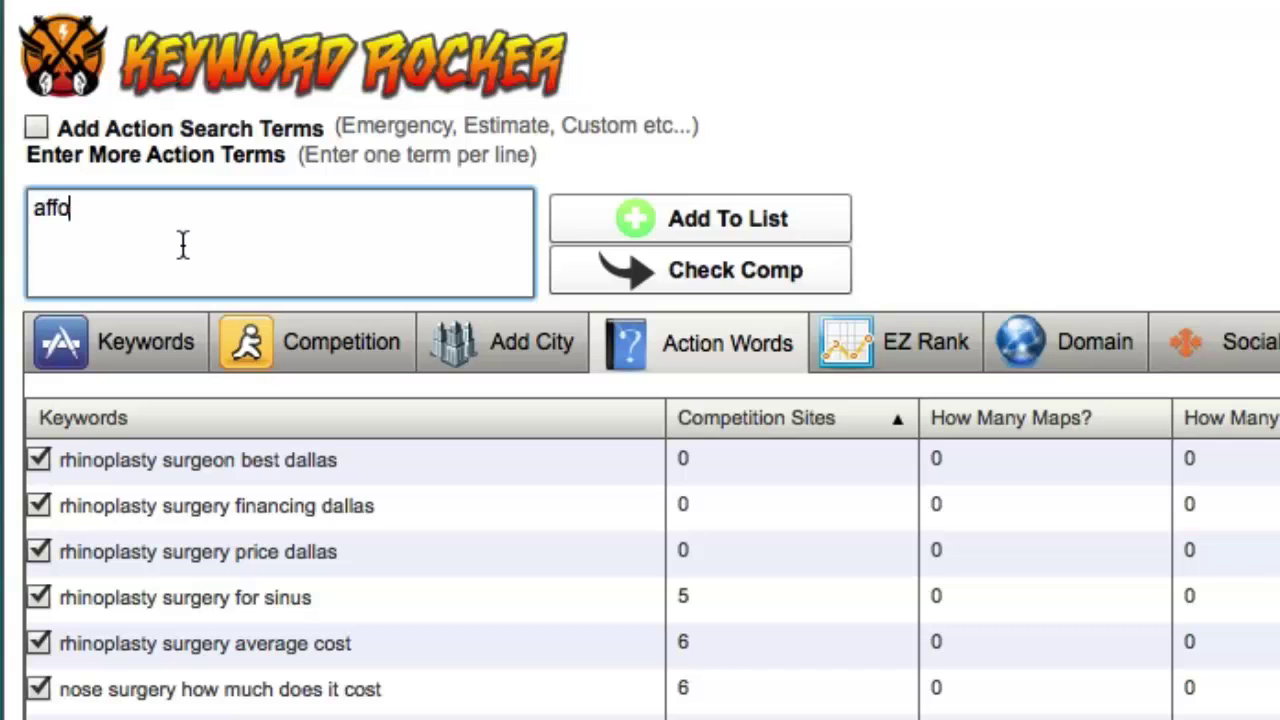
pyautogui.write('affordable')
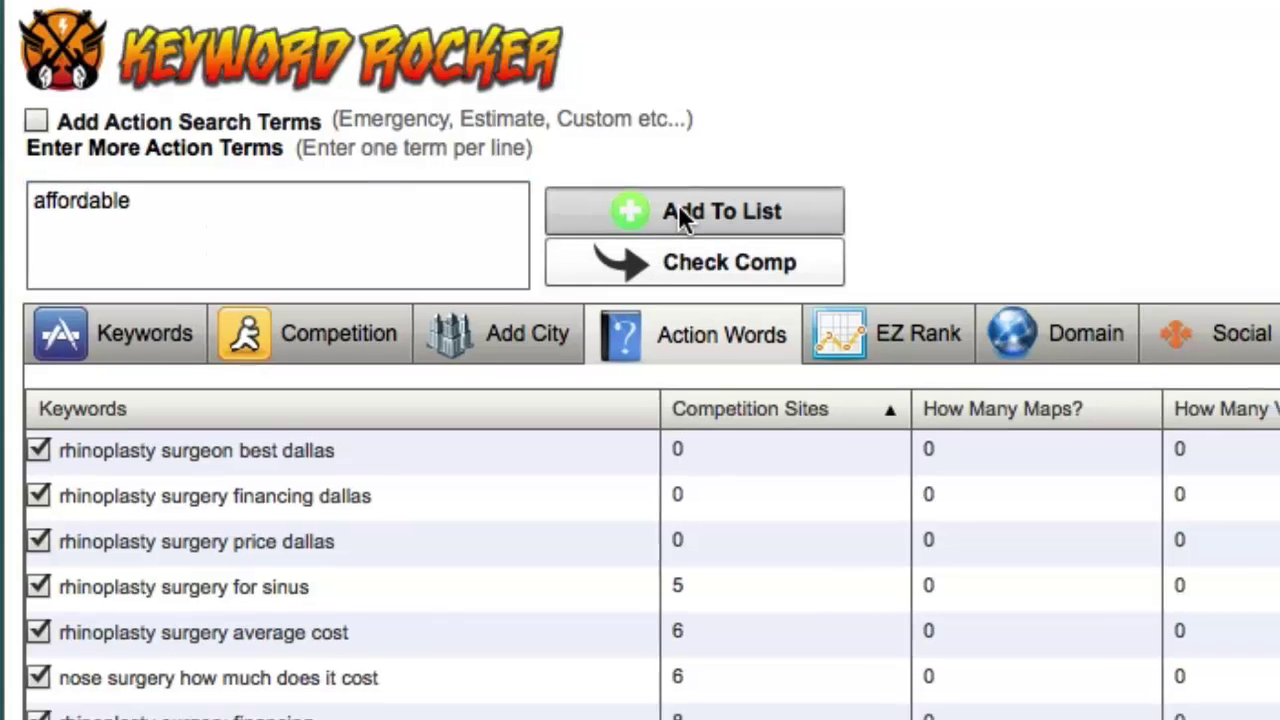
pyautogui.click(680, 215)
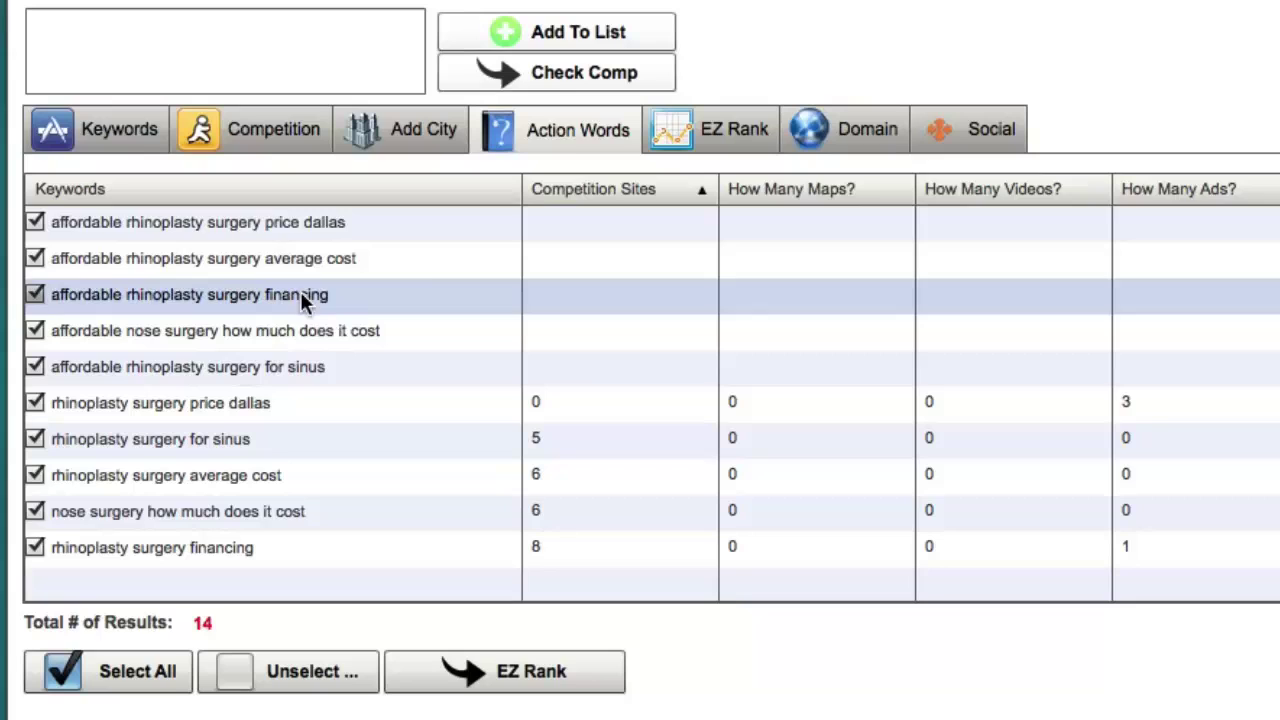
pyautogui.click(566, 77)
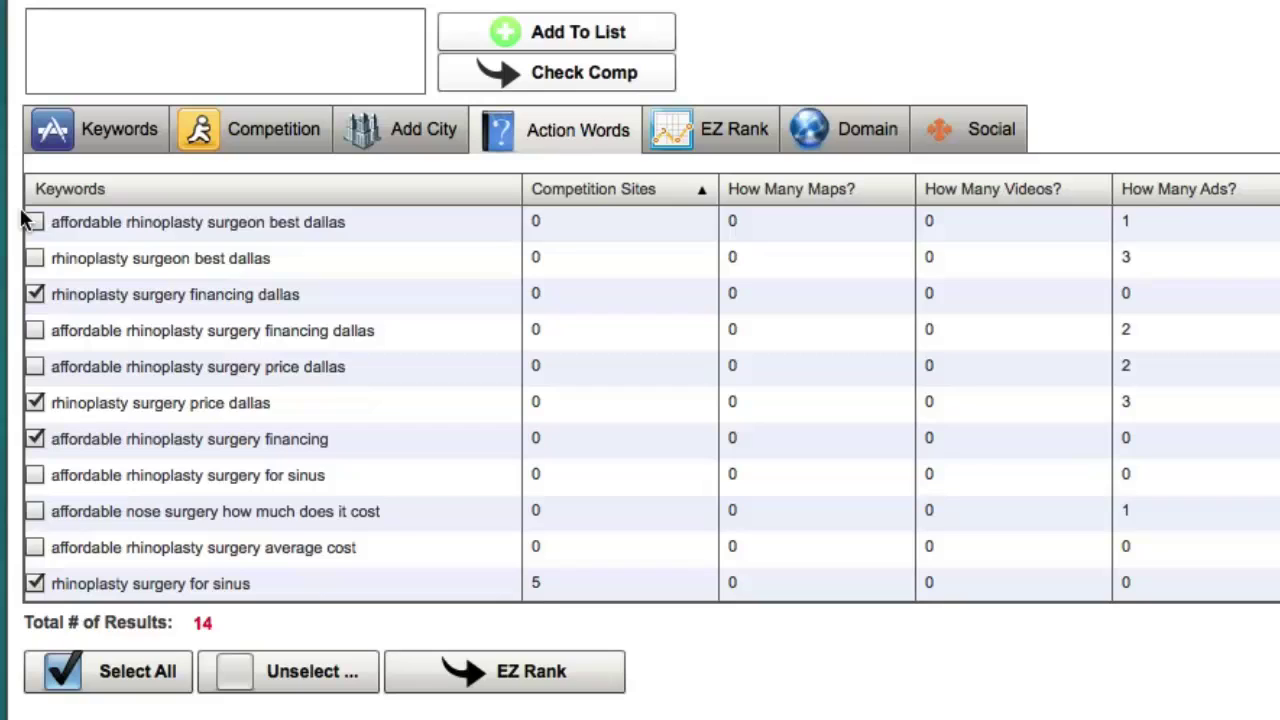
pyautogui.click(562, 685)
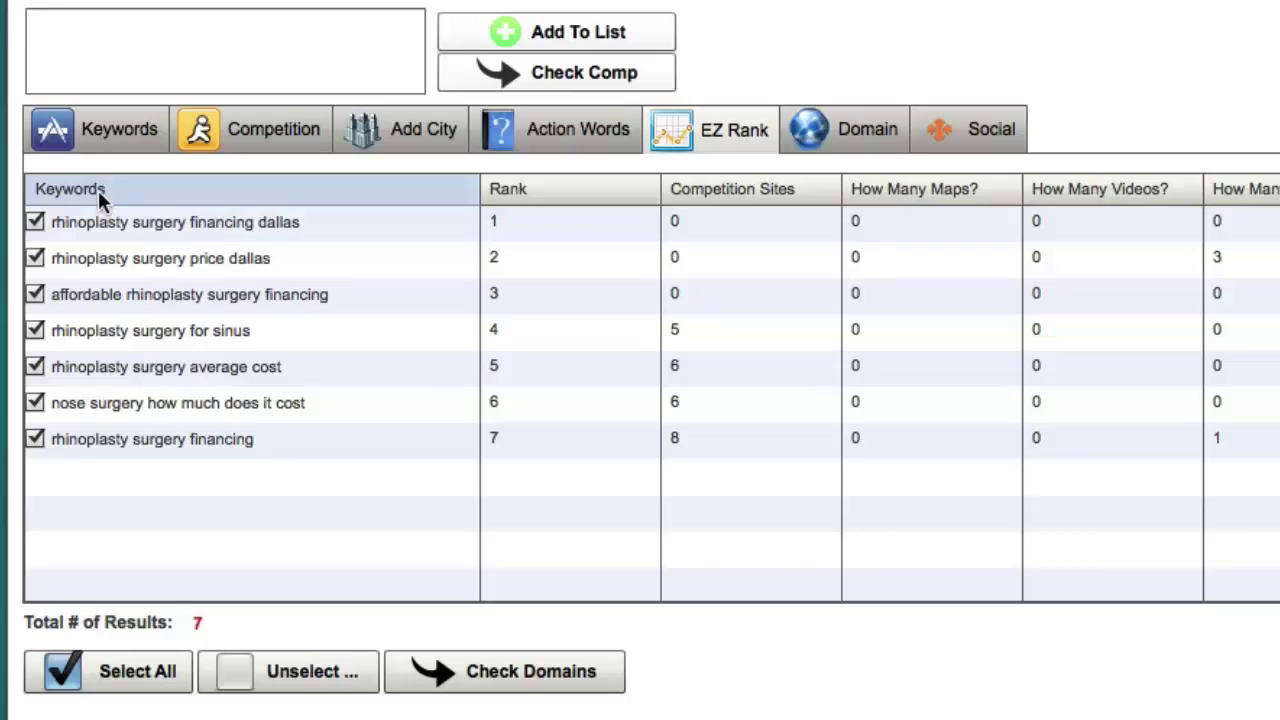
# Check .com, .net and .info domain availability for the seven ranked keywords.
pyautogui.click(95, 145)
pyautogui.scroll(-15, 431, 303)
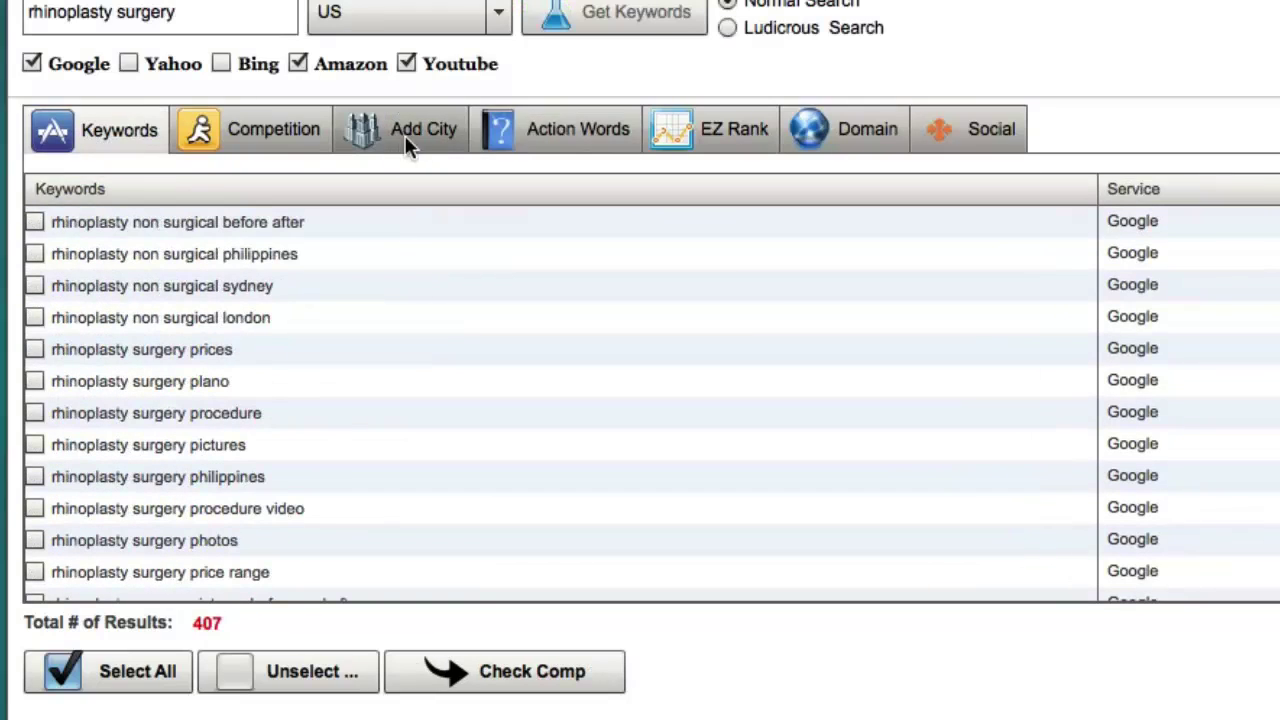
pyautogui.click(715, 129)
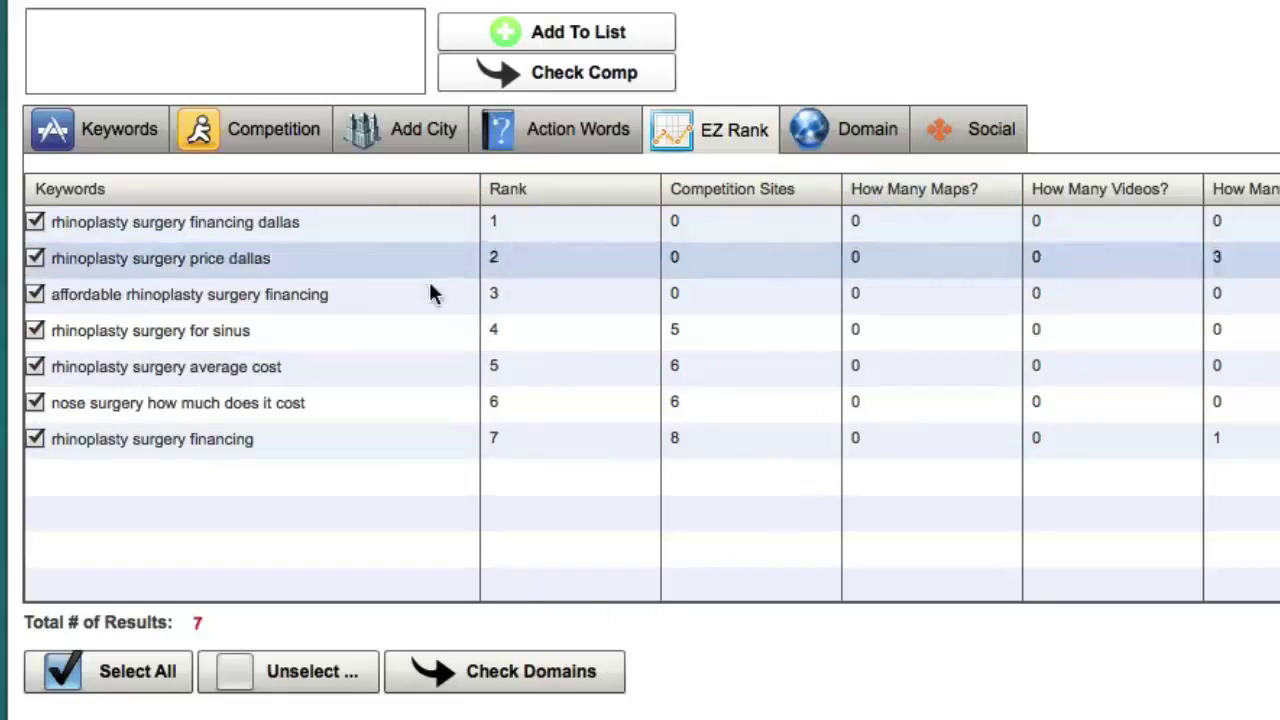
pyautogui.click(566, 694)
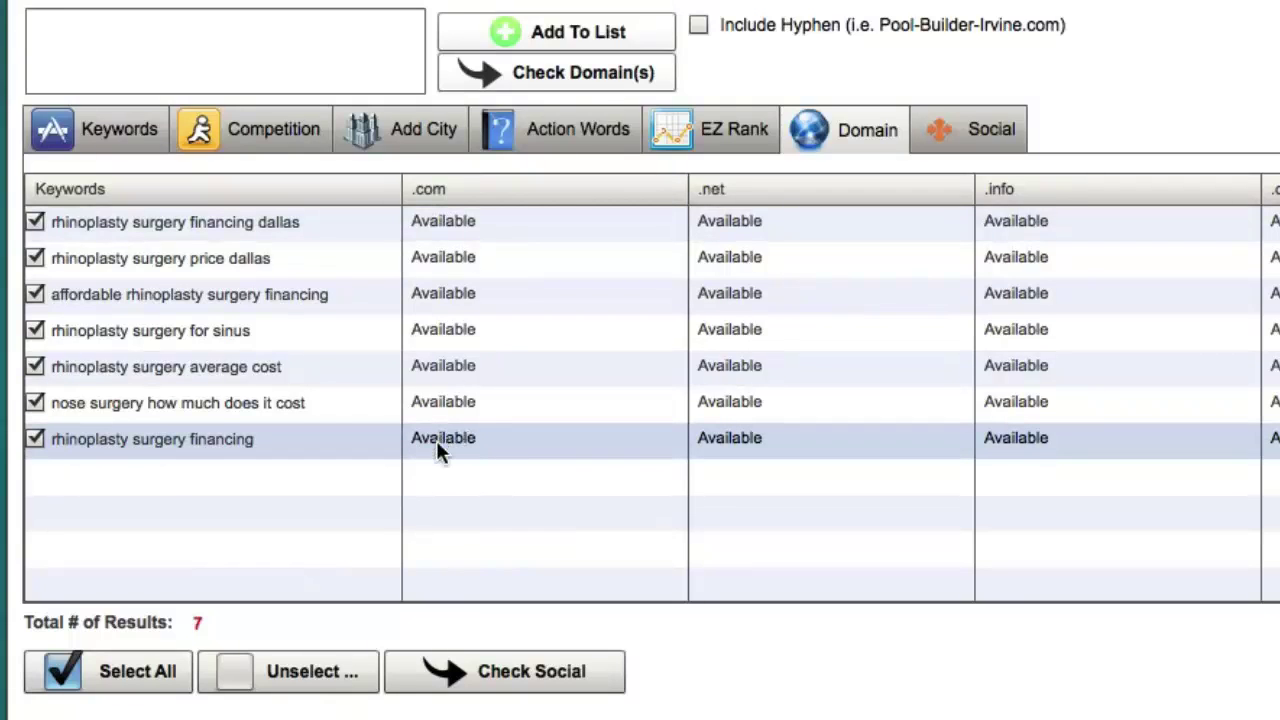
# Check Facebook, Google+, YouTube and Twitter name availability for 'rhinoplasty surgery financing' only.
pyautogui.click(262, 672)
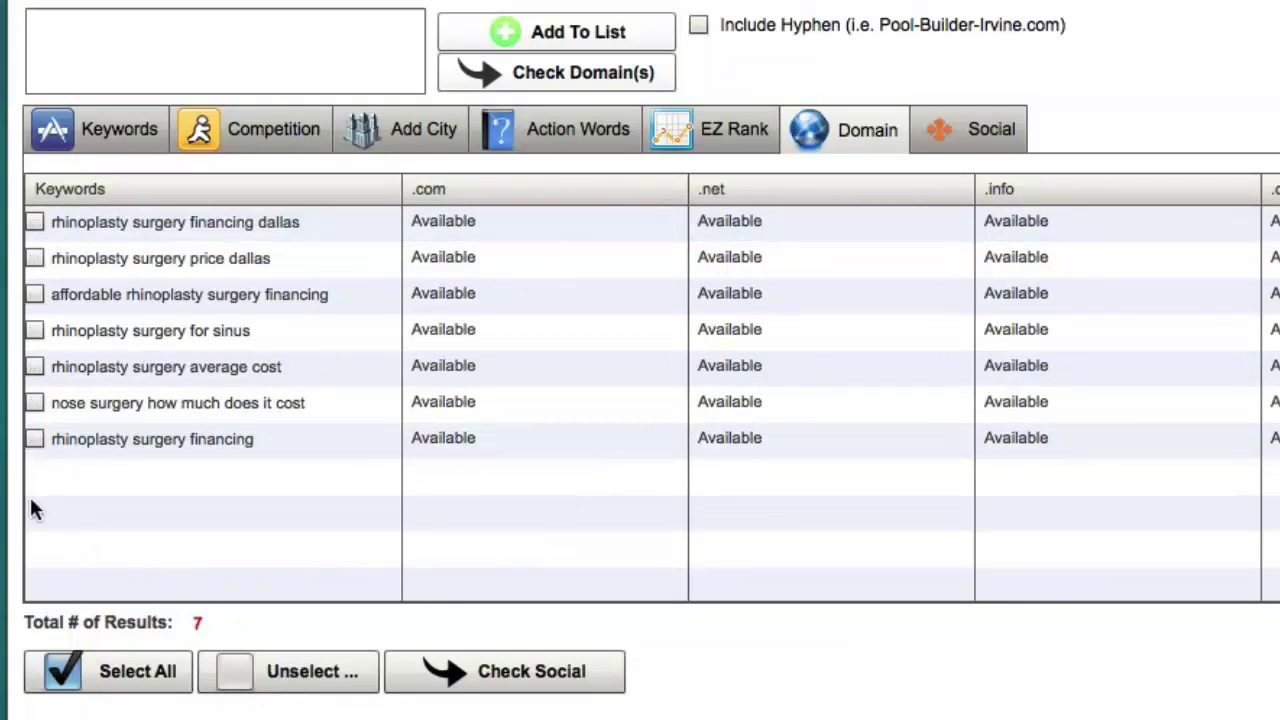
pyautogui.click(34, 436)
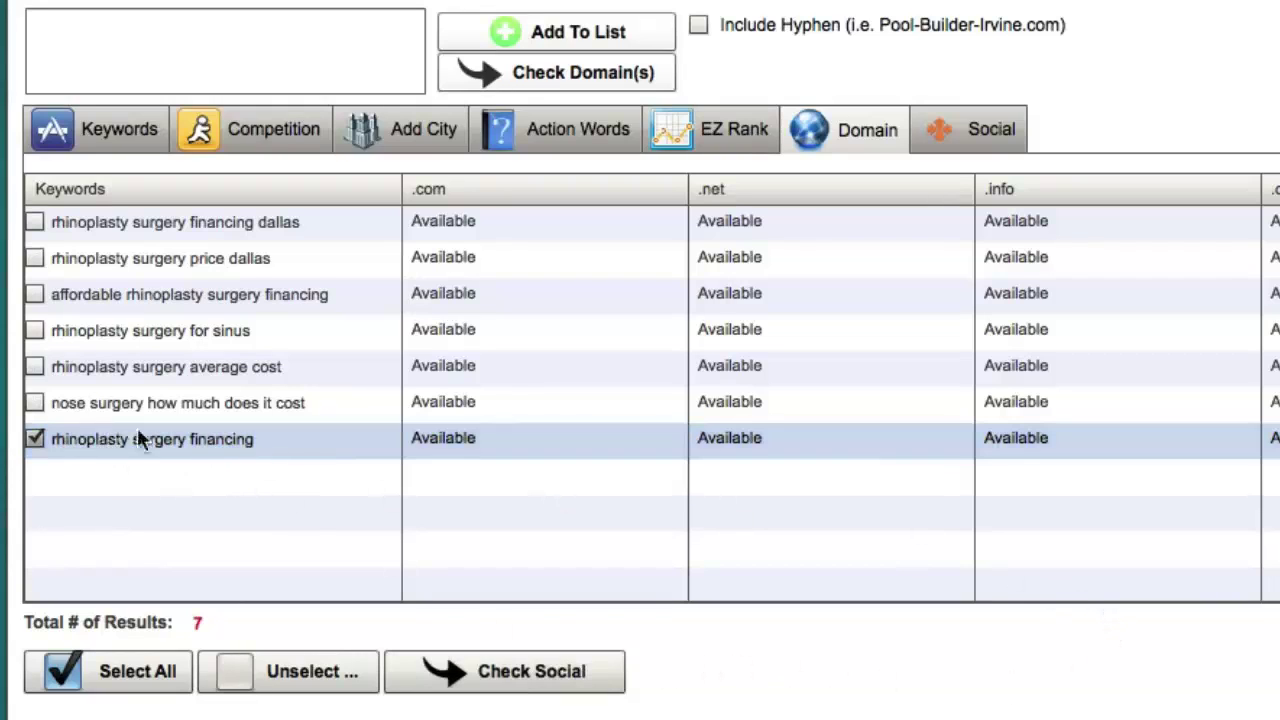
pyautogui.click(516, 673)
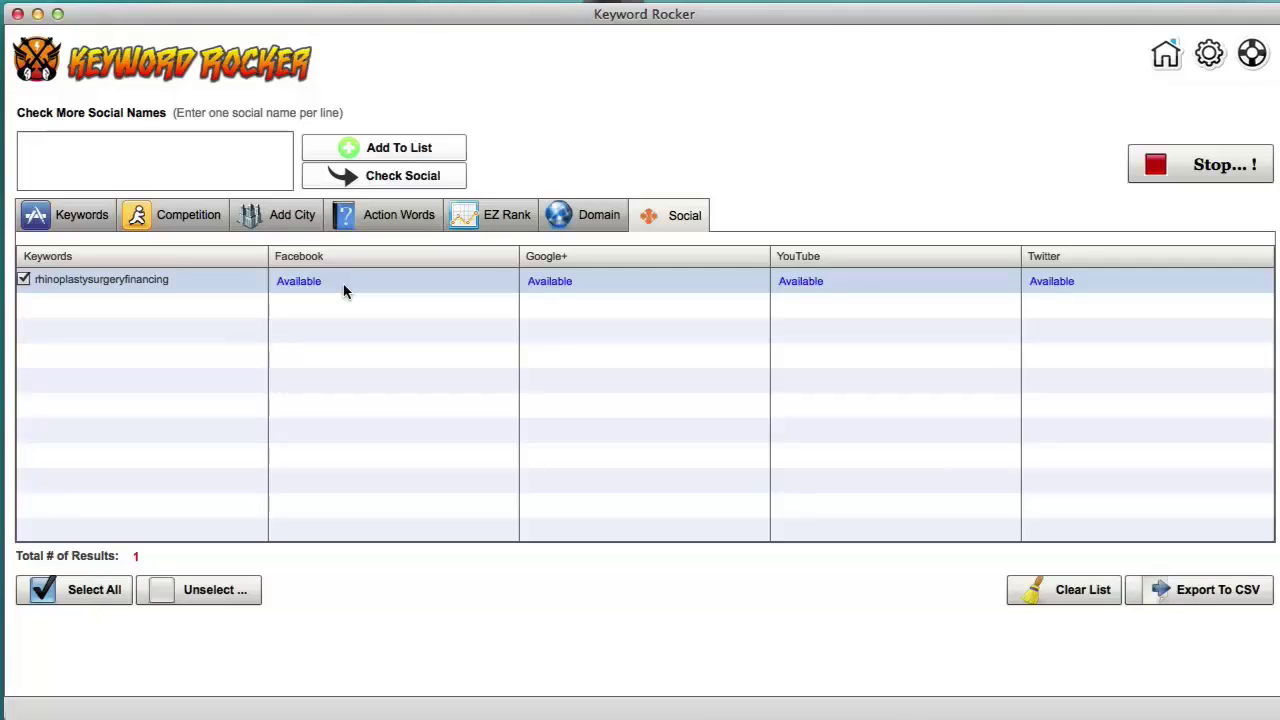
# Revisit the Domain and Action Words results, then return to the 407-suggestion Keywords list.
pyautogui.click(582, 216)
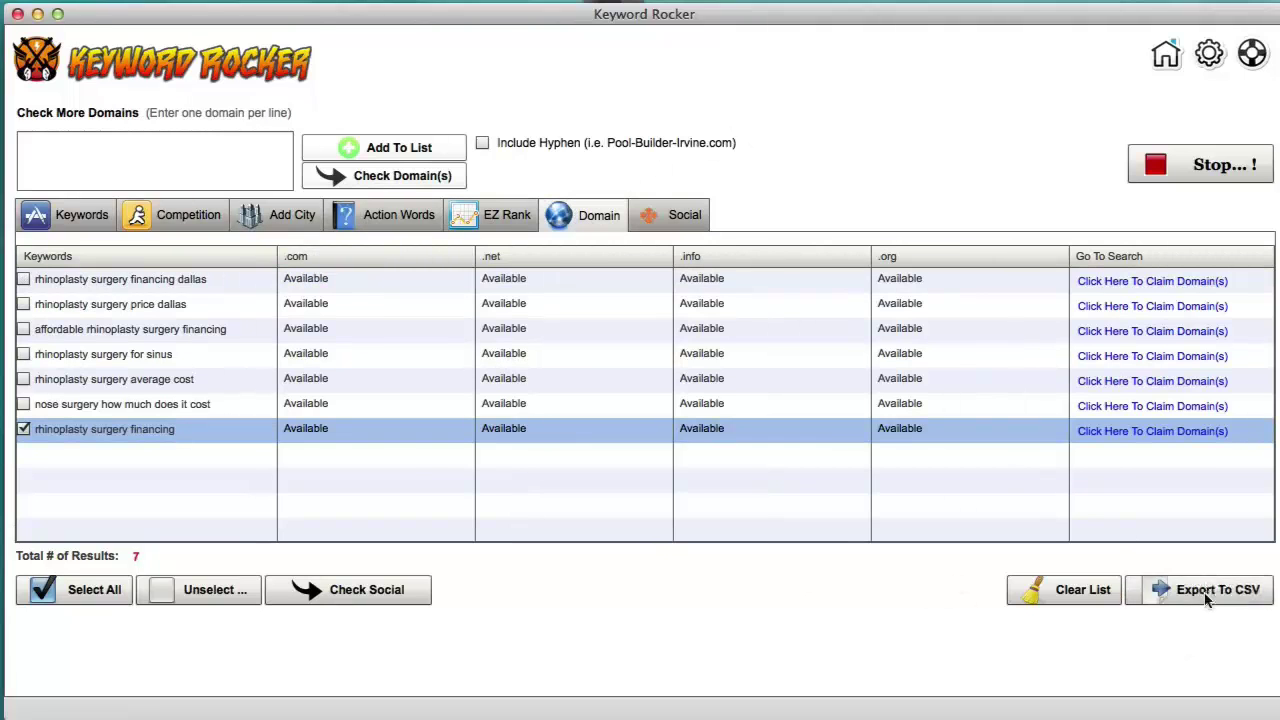
pyautogui.click(380, 215)
pyautogui.click(592, 222)
pyautogui.click(70, 216)
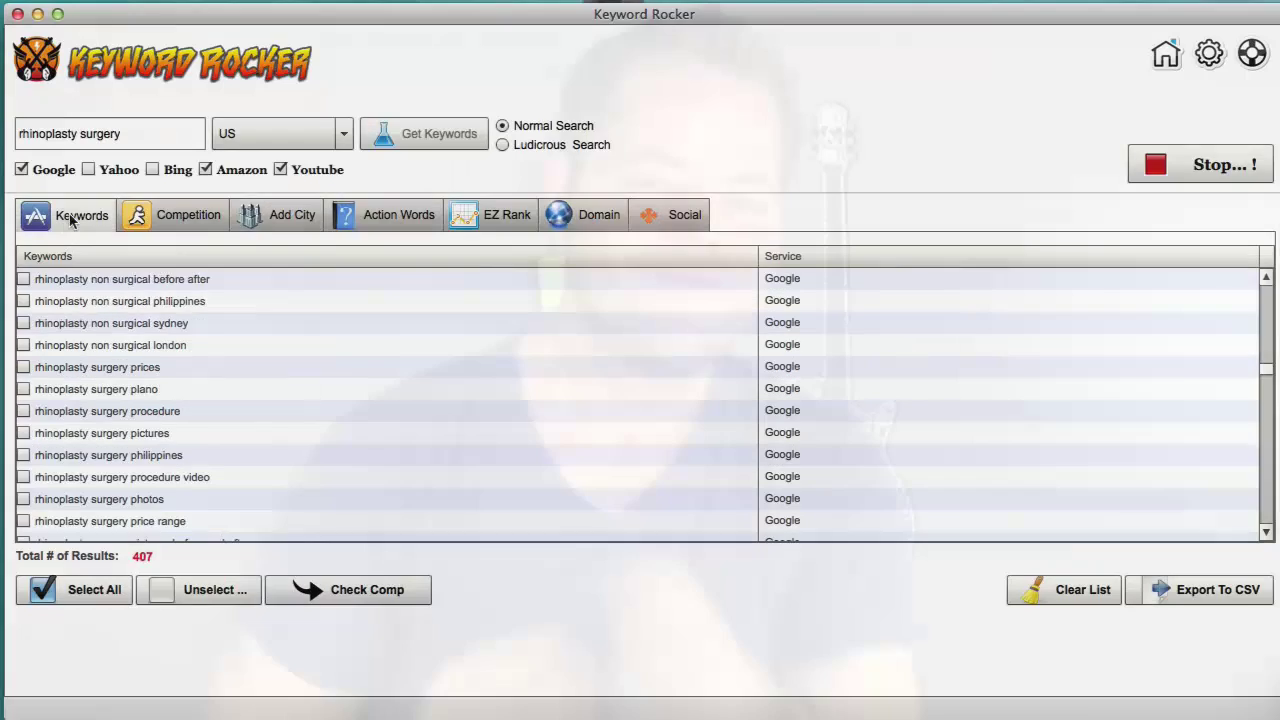